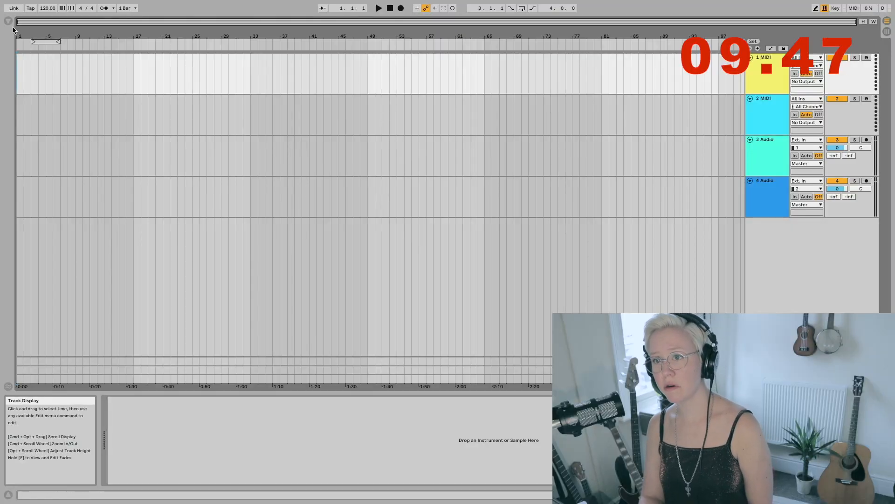
- Place the My MPC Rocks-100bpm.wav loop from the Core Library's Hip Hop loops on the first audio track, starting at bar 1
click(9, 21)
drag(124, 276, 248, 151)
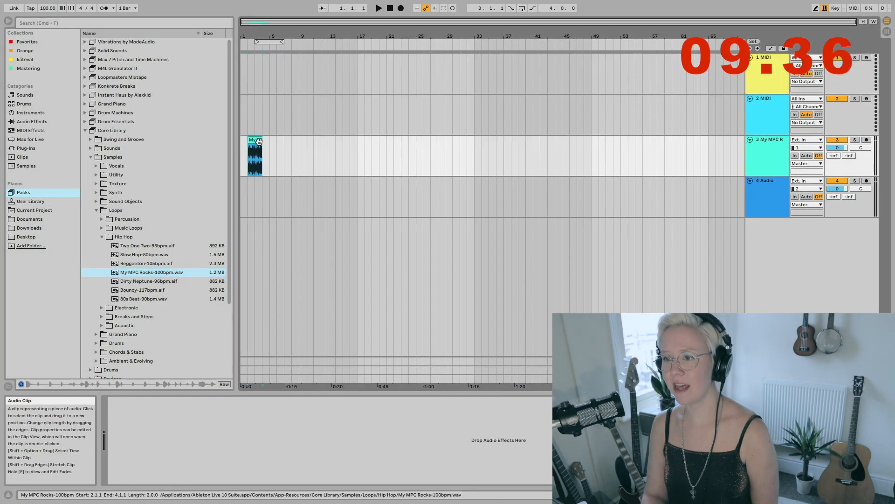
click(252, 139)
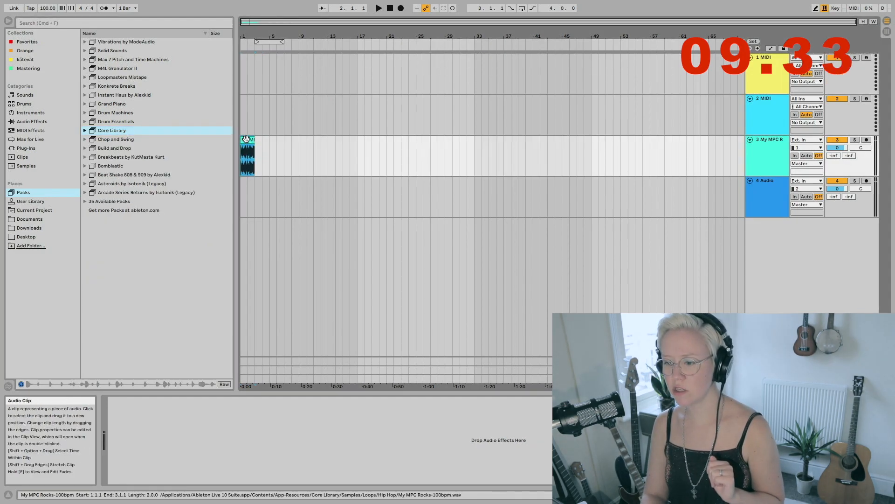
- Extend the looped My MPC Rocks-100bpm drum clip along its track to bar 88
double_click(256, 153)
drag(254, 139, 746, 213)
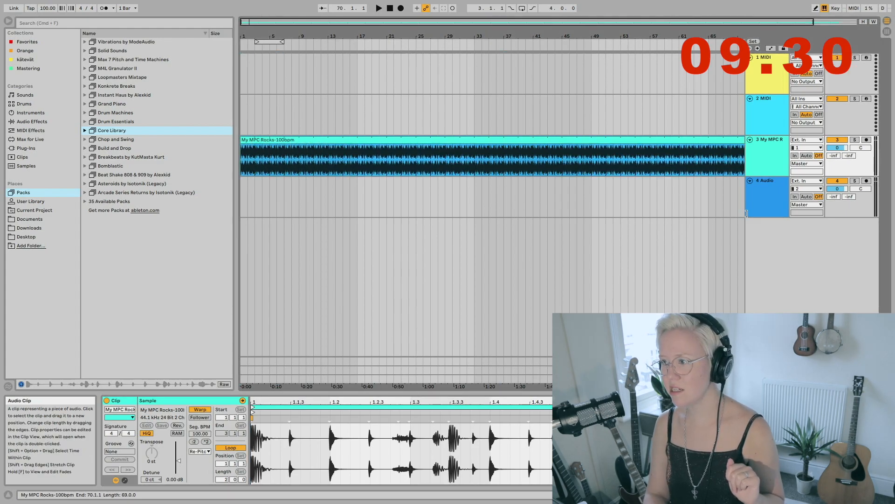
key(minus)
drag(710, 139, 658, 150)
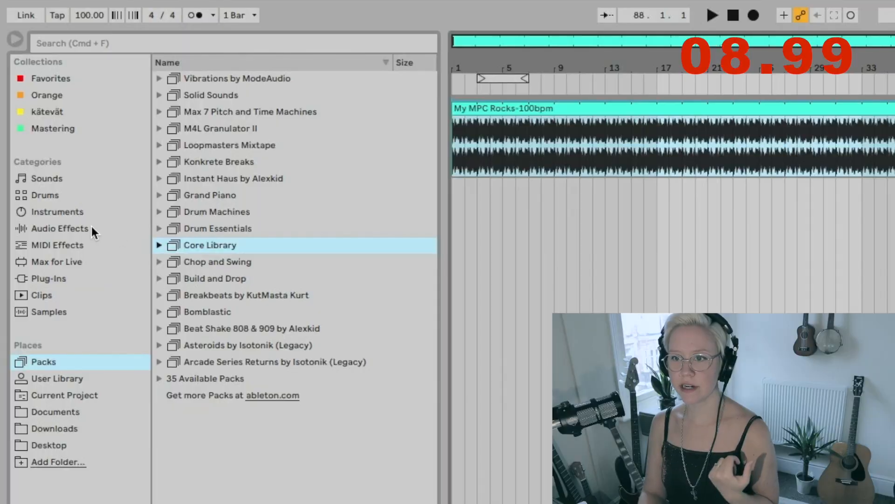
- Load the Warm Ladder Bass preset from the Instrument Rack bass sounds onto its own track
click(64, 210)
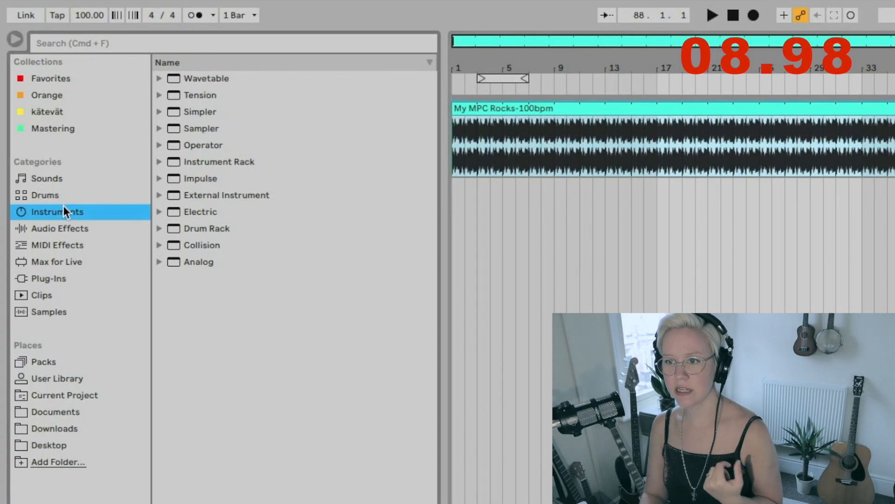
click(159, 161)
click(169, 429)
scroll(168, 438, down, 5)
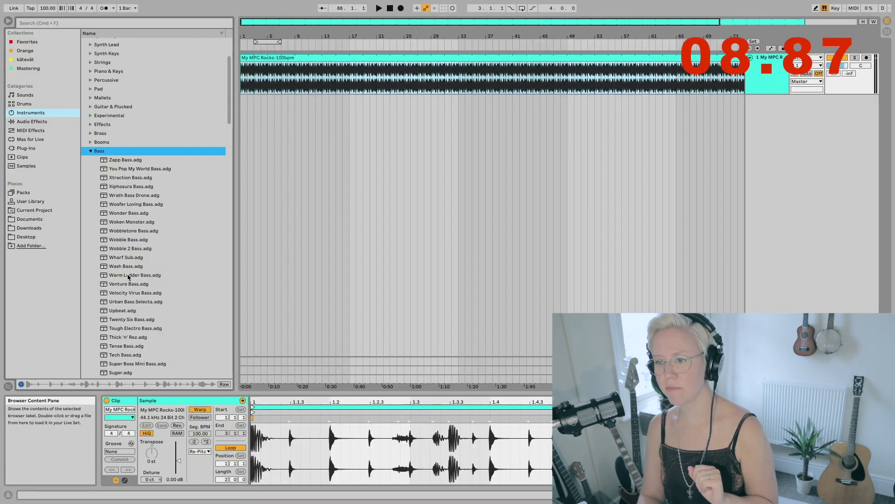
click(129, 277)
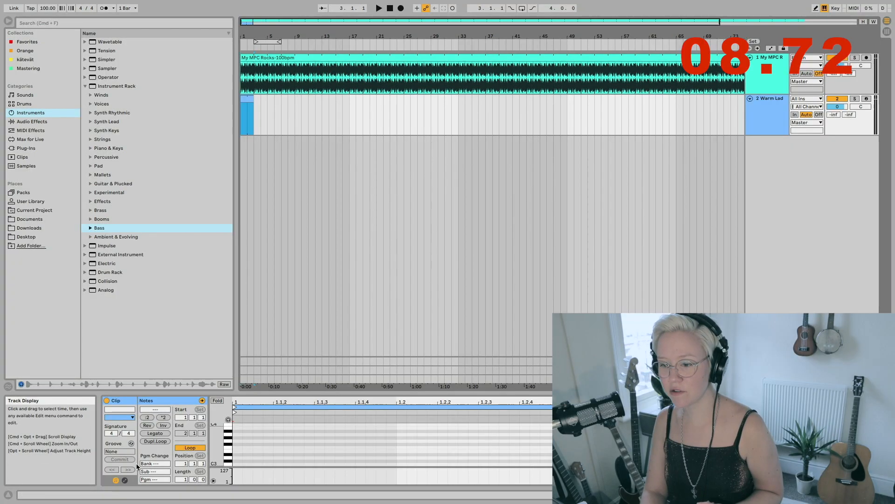
- Set the new bass MIDI clip's loop length to 2 bars and enlarge its note editor
click(184, 479)
text(2)
key(Return)
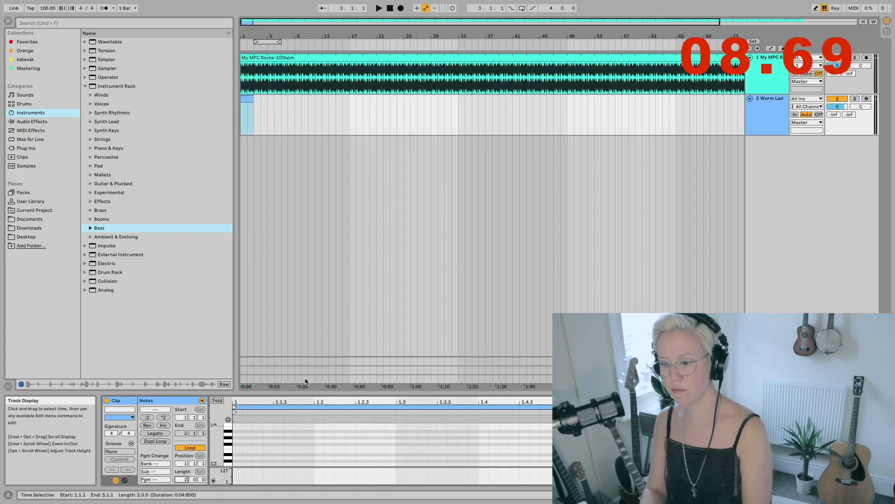
double_click(248, 98)
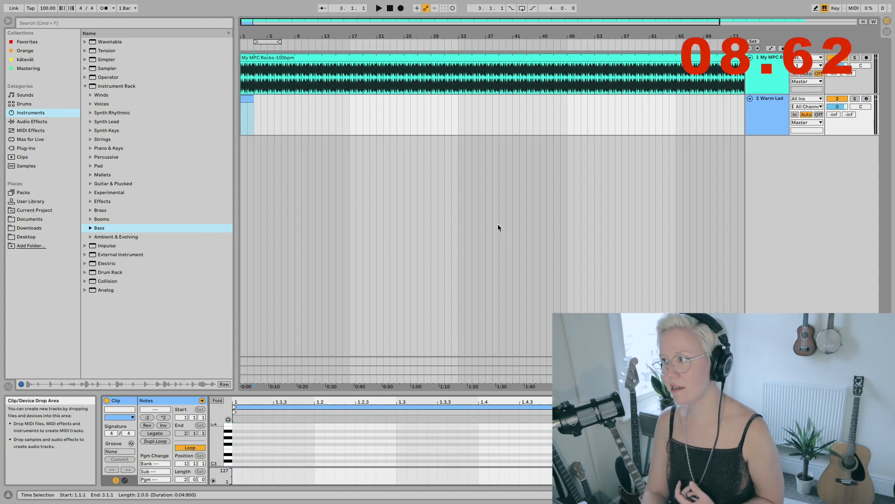
drag(304, 392, 316, 170)
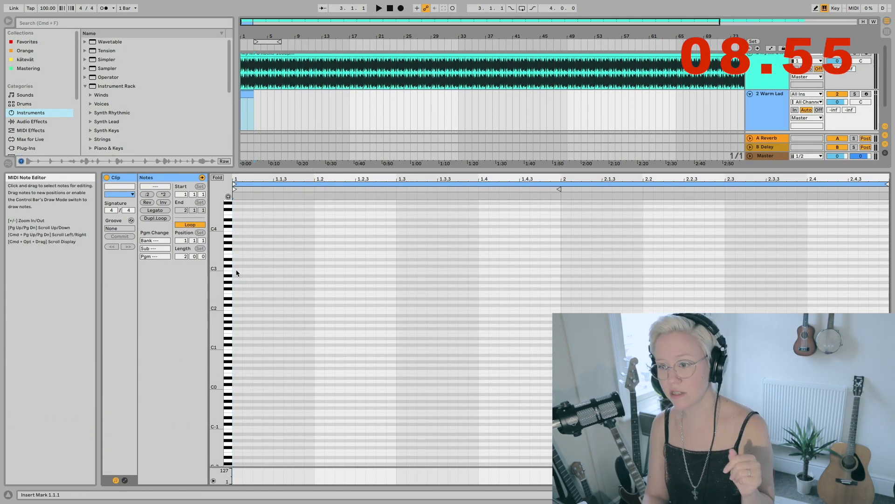
- Write a two-bar bass line of C3, E3 and a bar-long A2, and loop the clip up to bar 17
drag(312, 267, 646, 282)
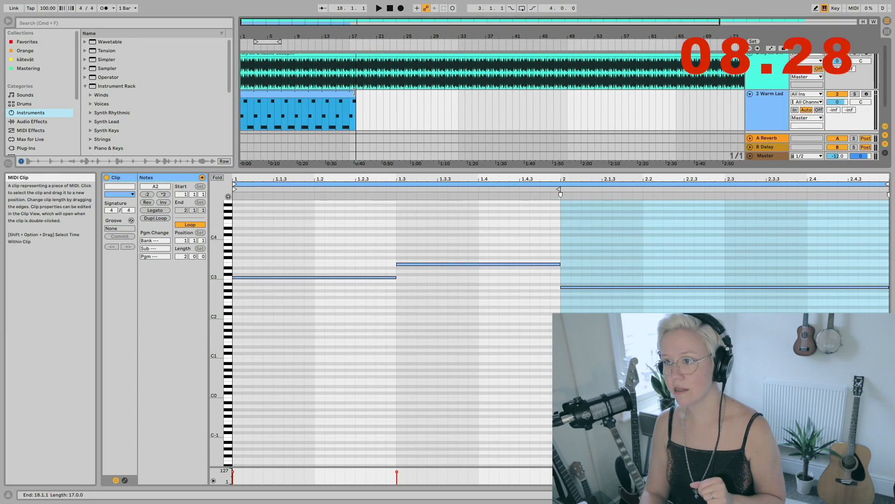
drag(354, 91, 350, 91)
key(space)
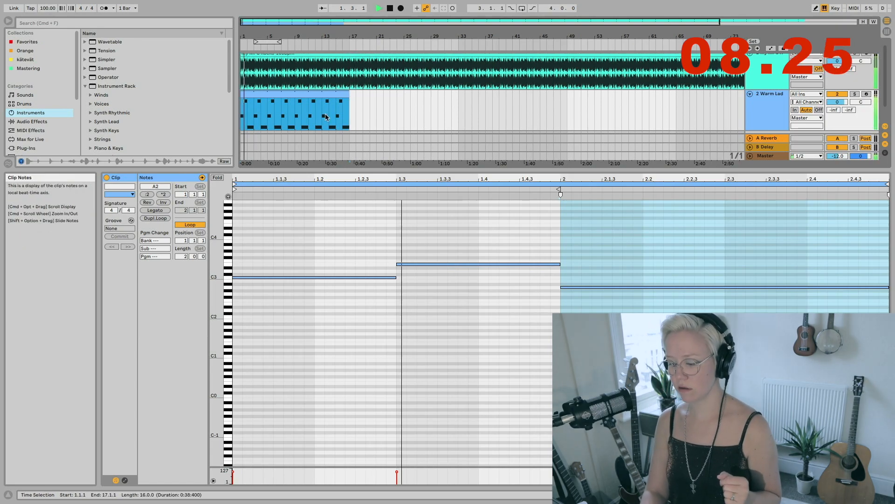
key(Tab)
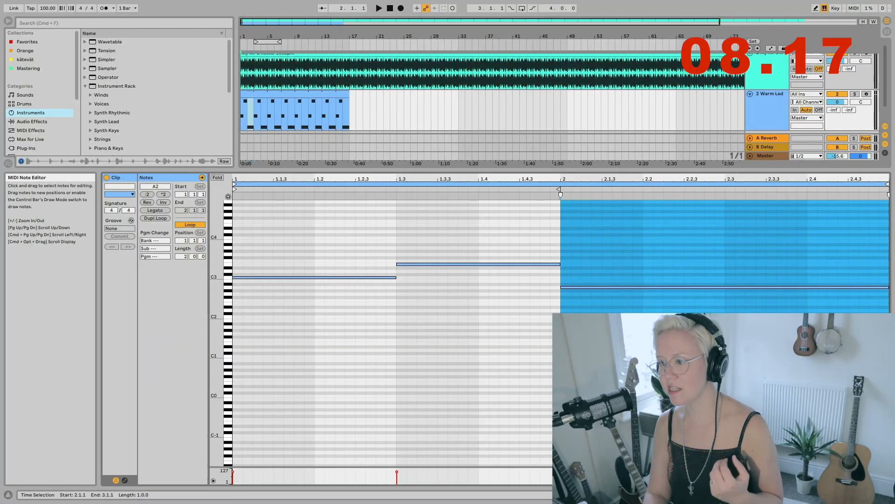
- Transpose all the bass notes down one octave and play the result back
drag(677, 318, 306, 256)
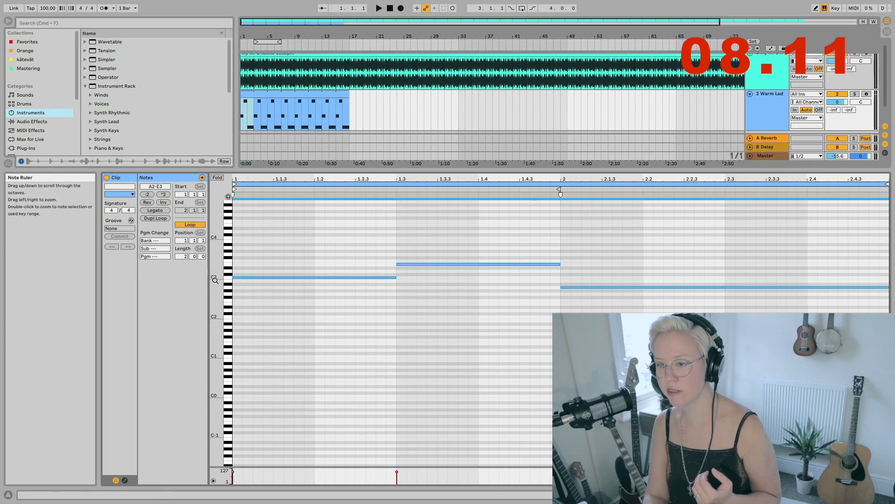
drag(249, 276, 251, 320)
key(space)
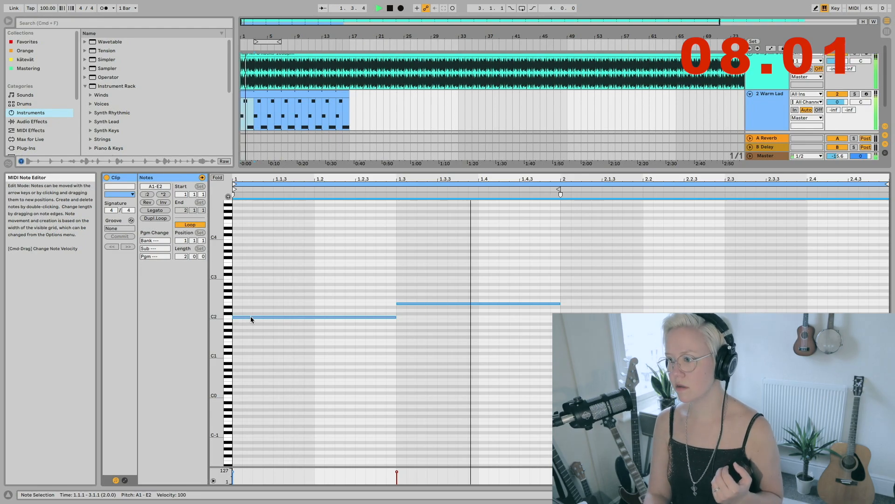
key(space)
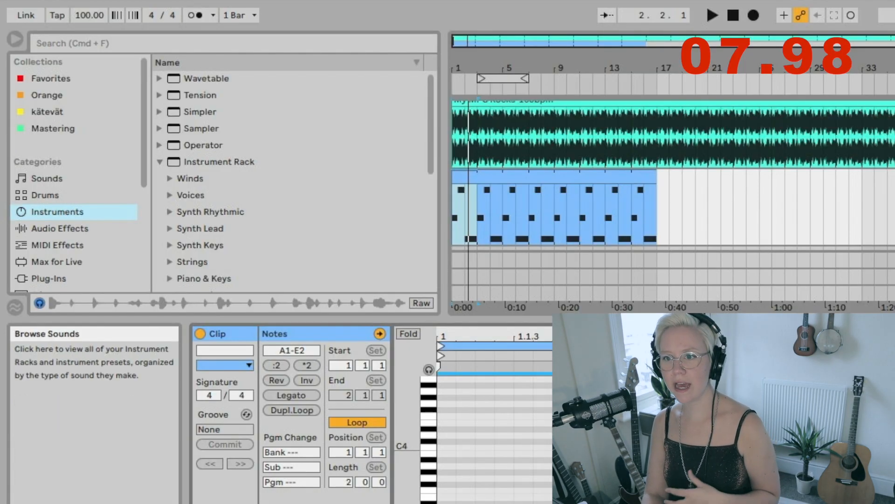
- Add an Arpeggiator to the bass track and set its synced rate to 1/16
click(57, 244)
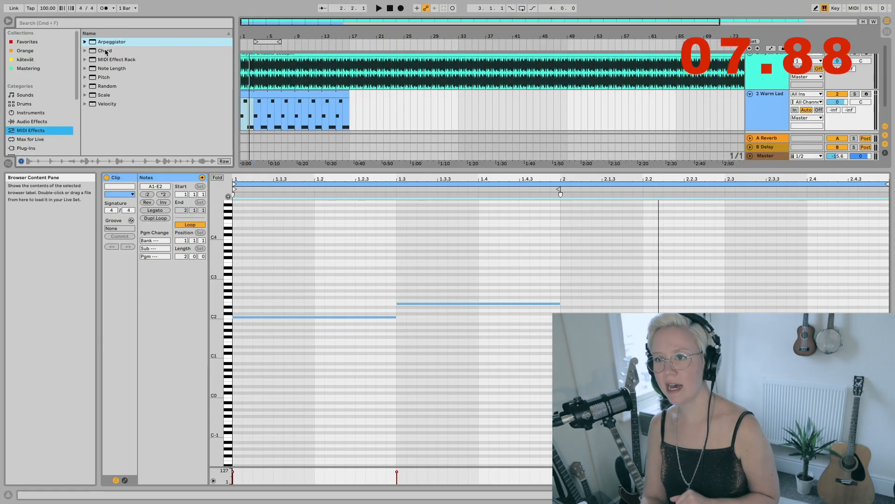
double_click(92, 44)
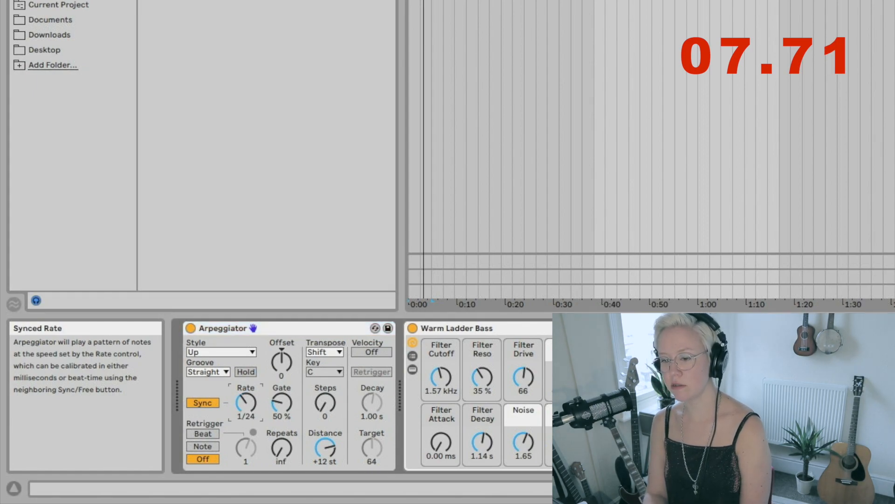
drag(242, 412, 242, 409)
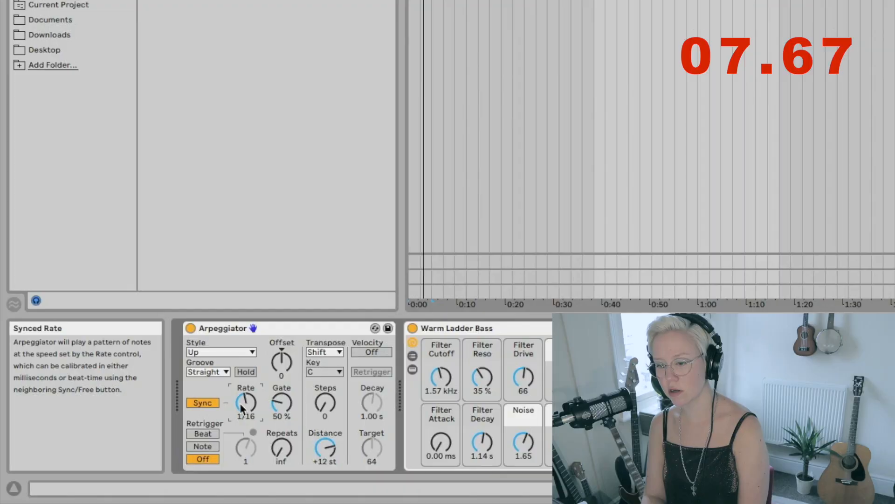
- Set the Arpeggiator's transposition to Minor in the key of C with 3 steps
drag(325, 352, 330, 393)
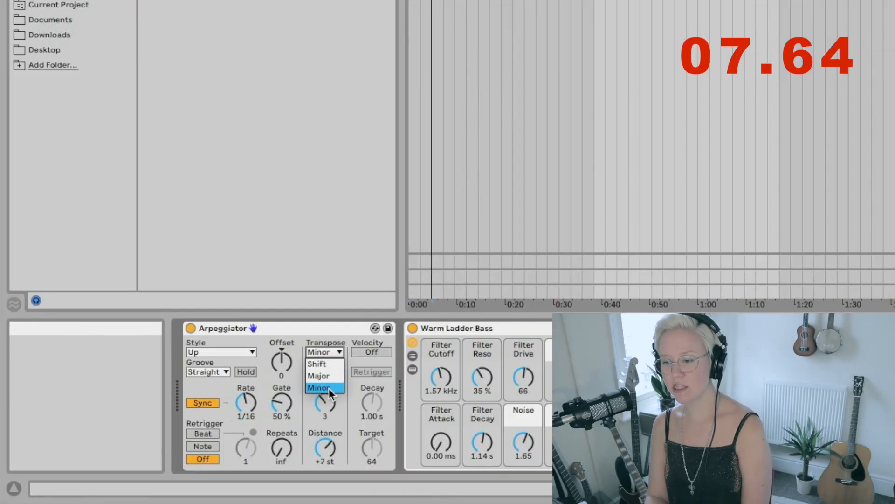
click(323, 372)
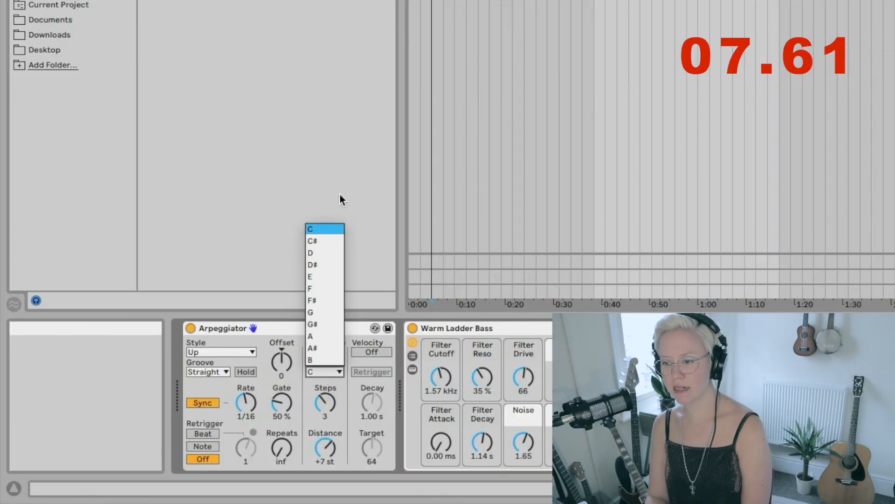
click(324, 229)
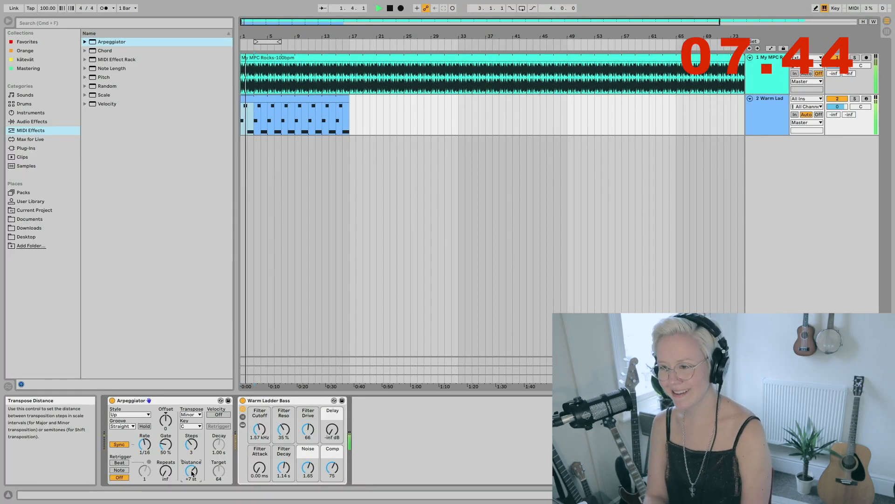
- Try the Up & Down arpeggio style and settle on DownUp for the bass
click(132, 414)
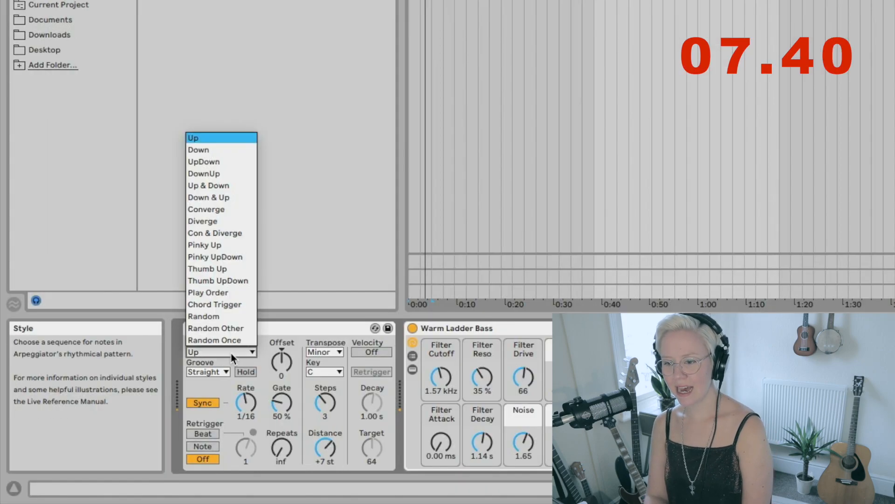
click(227, 186)
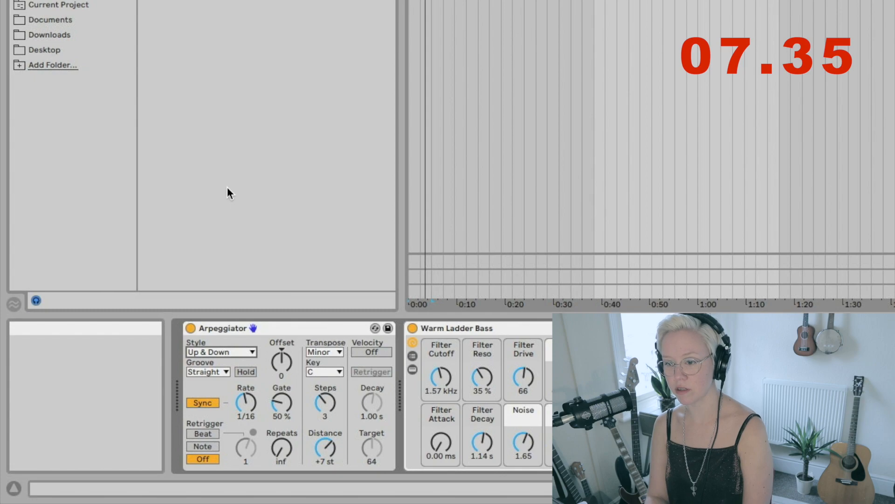
click(229, 352)
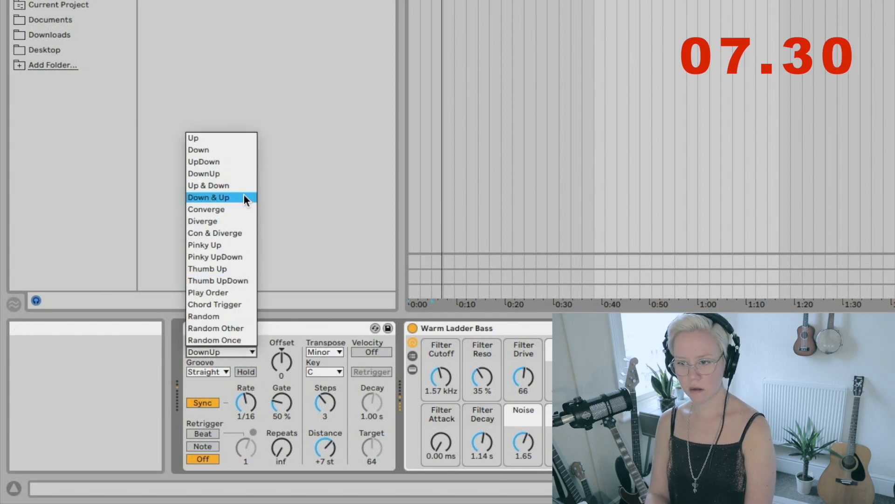
click(275, 364)
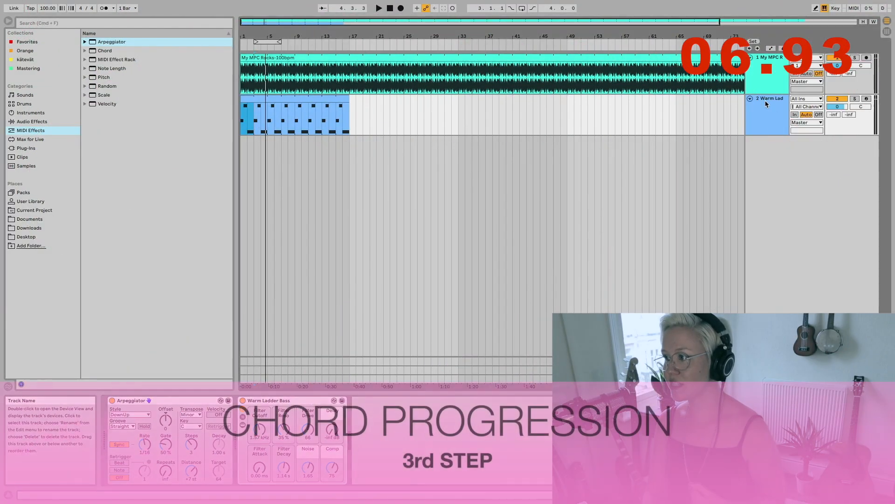
- Duplicate the Warm Ladder Bass track and remove the Arpeggiator and the bass instrument from the copy
right_click(765, 120)
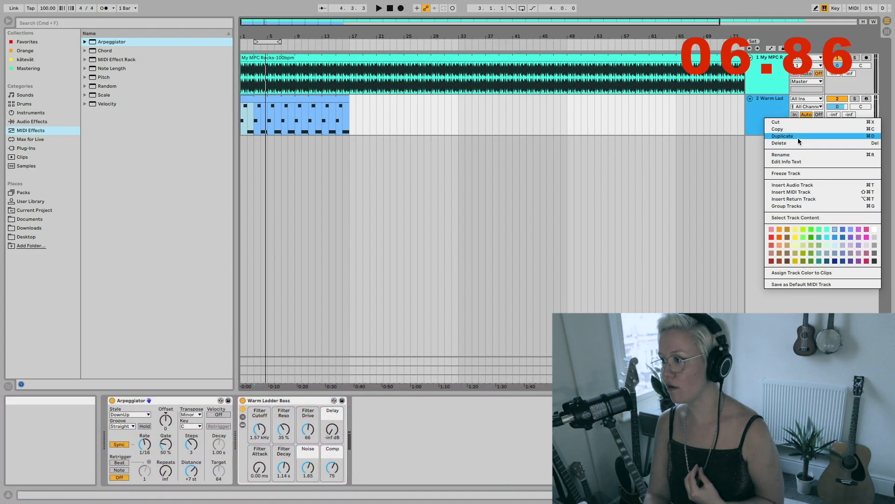
click(797, 137)
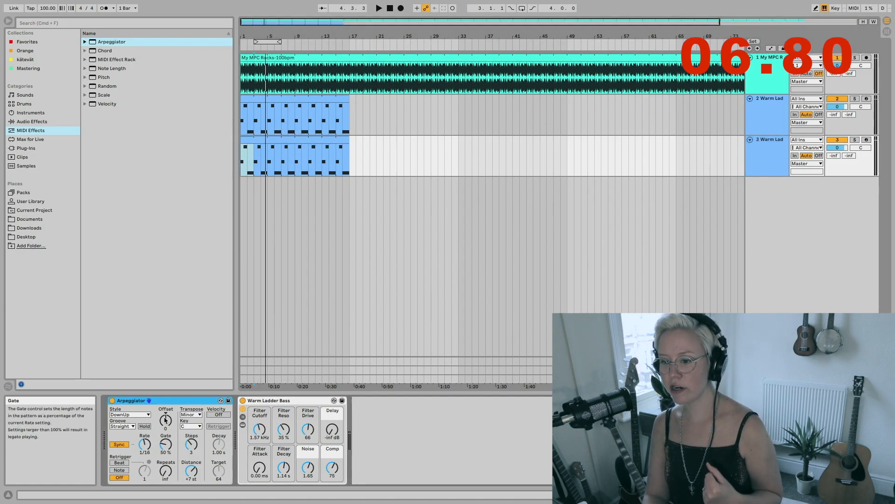
key(Delete)
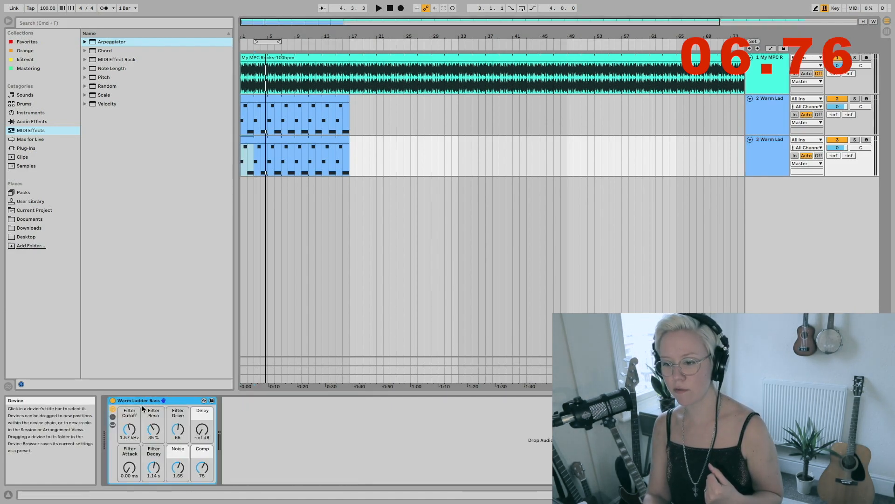
key(Delete)
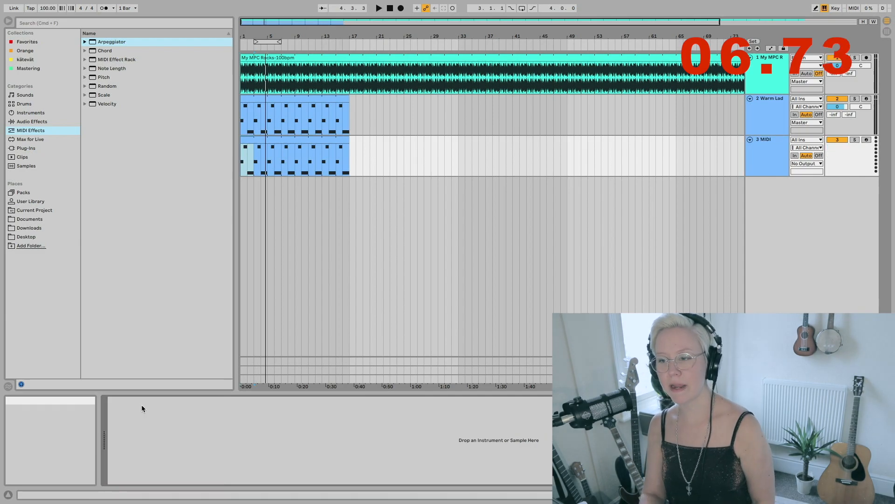
- Load the Old School Roads keys preset on the duplicated track and put a Chord MIDI effect in front of it
click(31, 113)
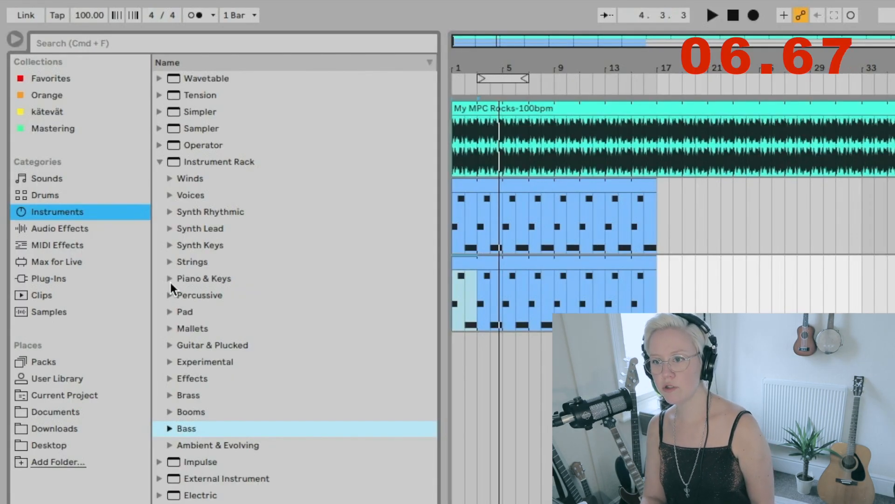
click(170, 279)
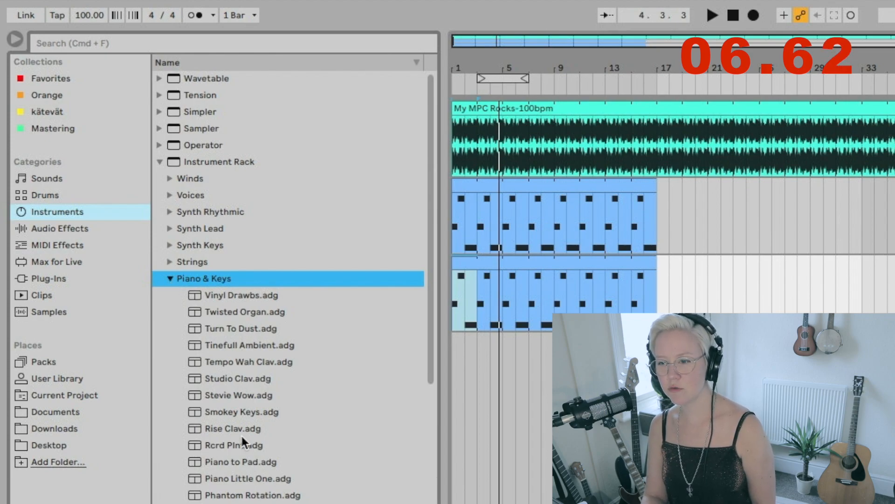
click(156, 270)
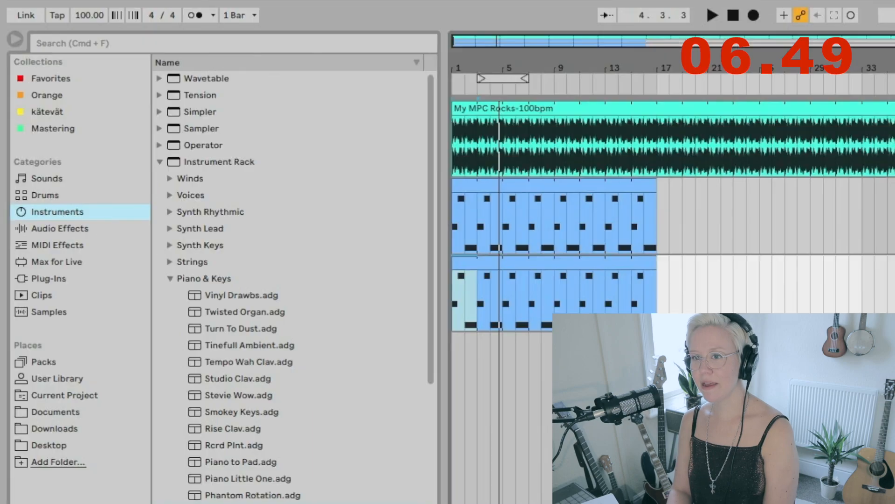
click(55, 246)
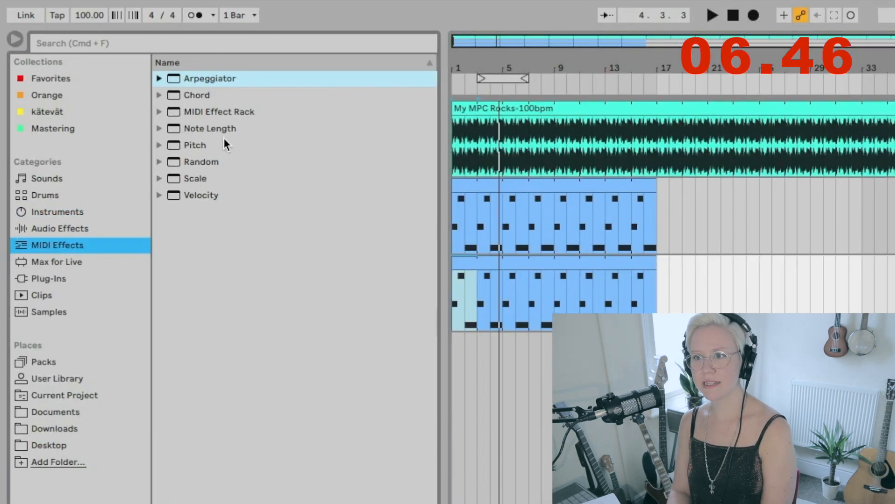
click(176, 96)
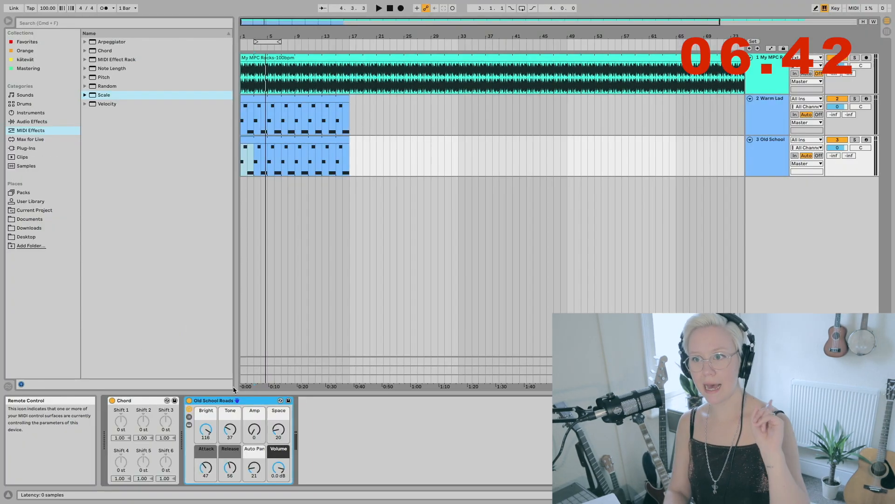
- Load the C Minor preset of the Scale MIDI effect between the Chord effect and the Old School Roads instrument
click(85, 95)
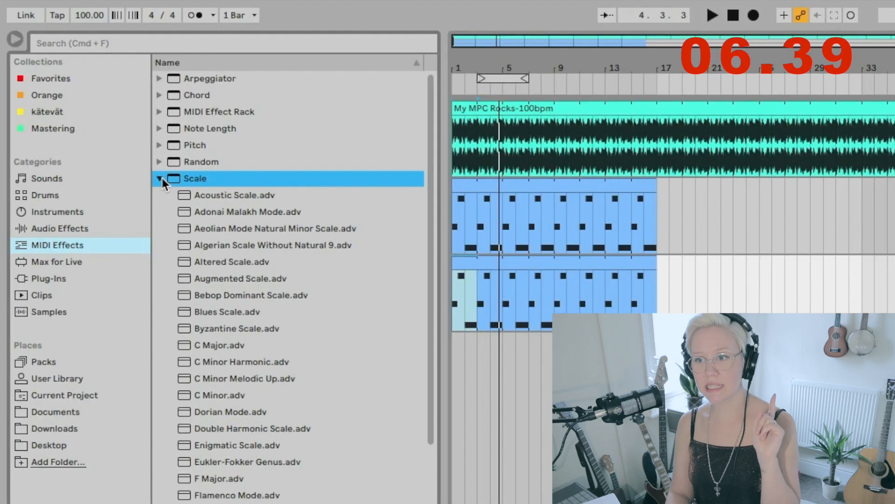
click(219, 346)
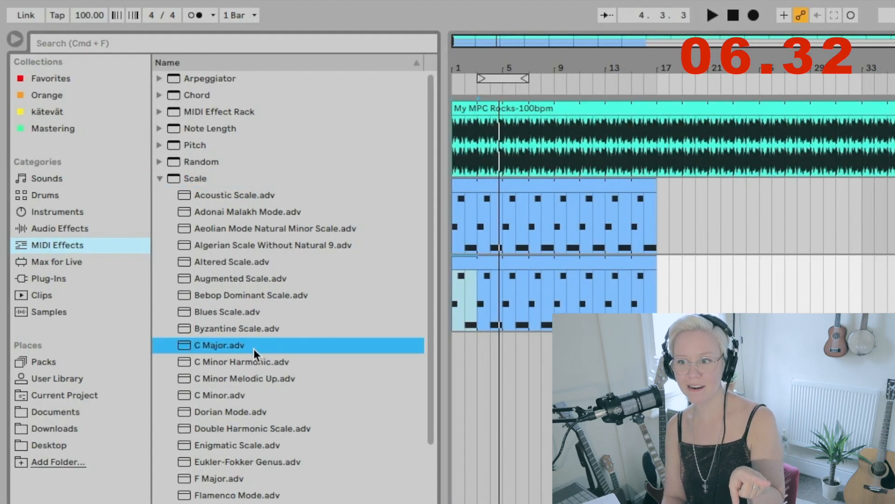
click(243, 396)
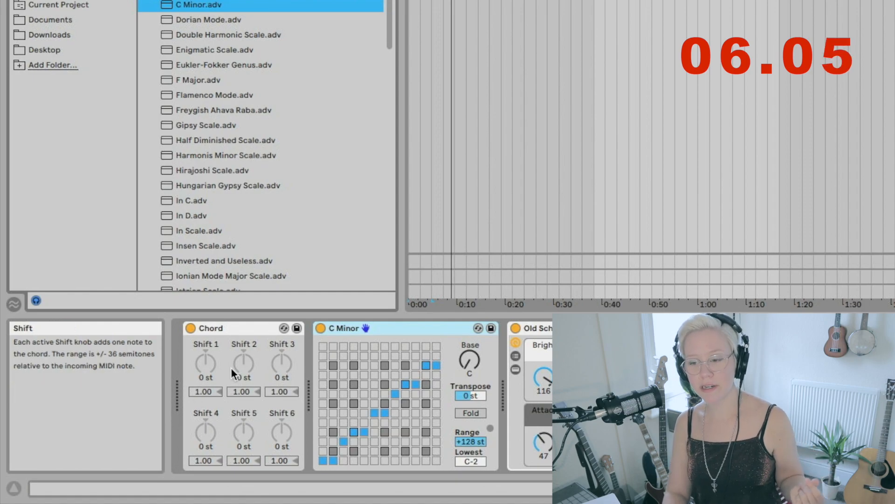
- Set the Chord effect's Shift 1 to +3 st and Shift 2 to +7 st, and play the soloed keys track from bar 1
drag(208, 364, 208, 364)
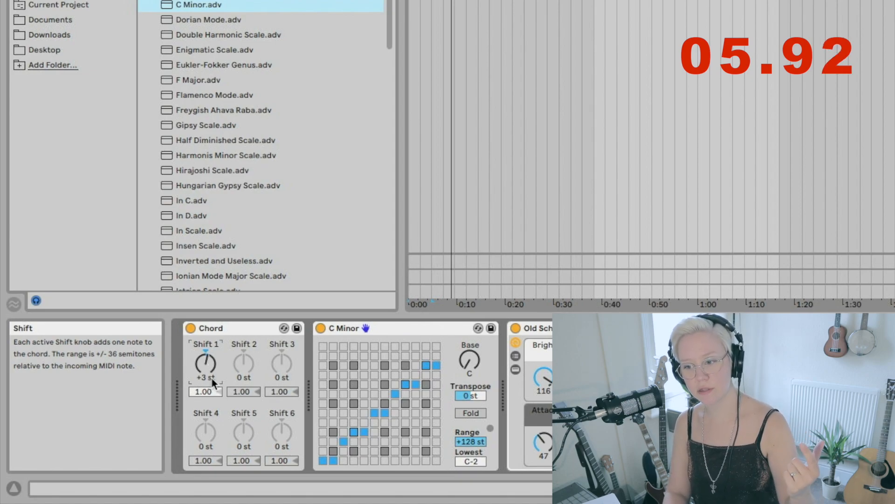
drag(244, 364, 244, 357)
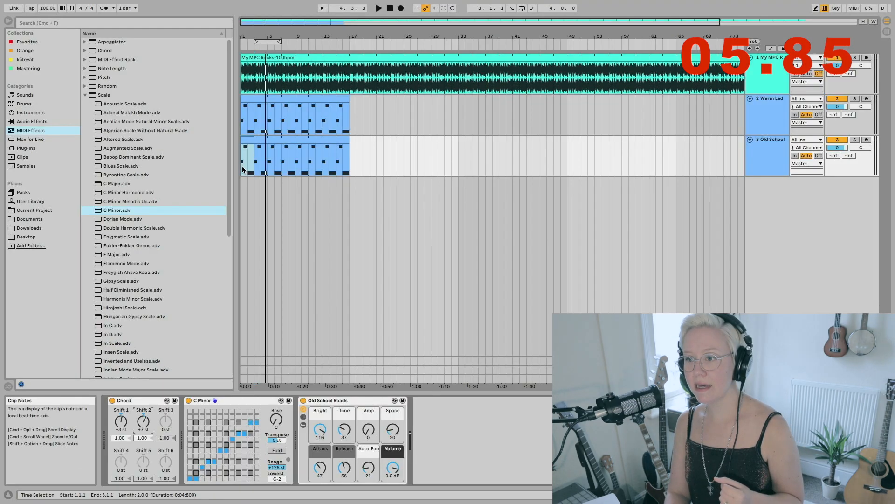
click(242, 167)
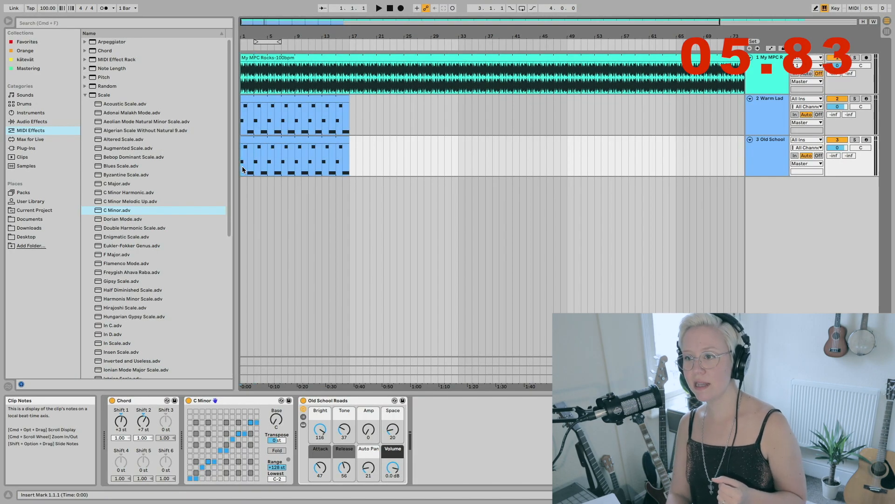
click(855, 140)
key(space)
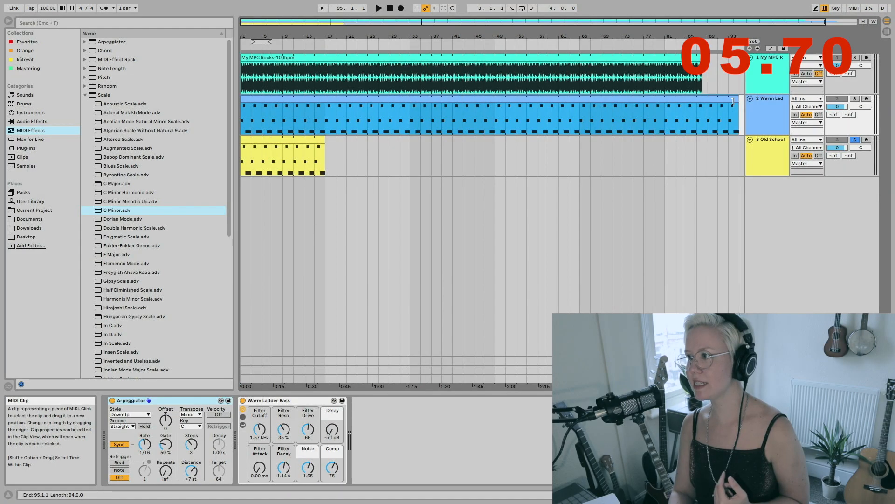
- Trim the bass clip's end to bar 91 and stagger the entries, with drums starting at bar 5 and bass at bar 9
drag(740, 100, 716, 100)
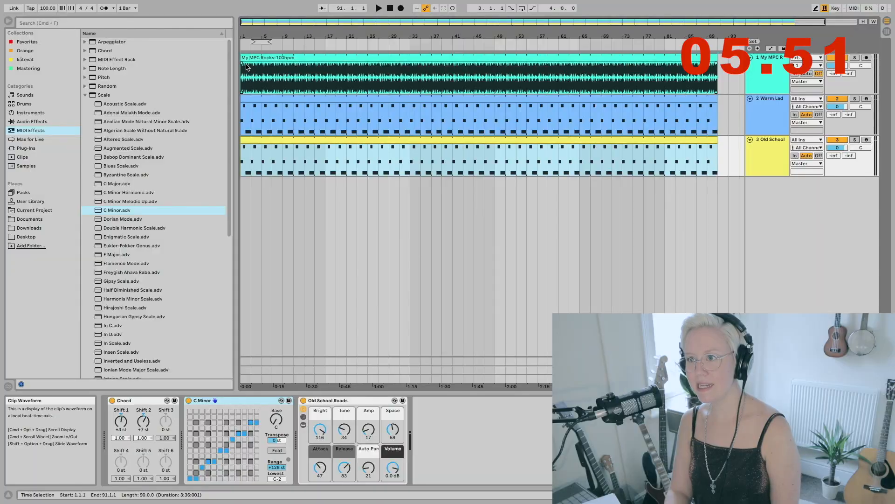
click(242, 57)
drag(242, 57, 262, 57)
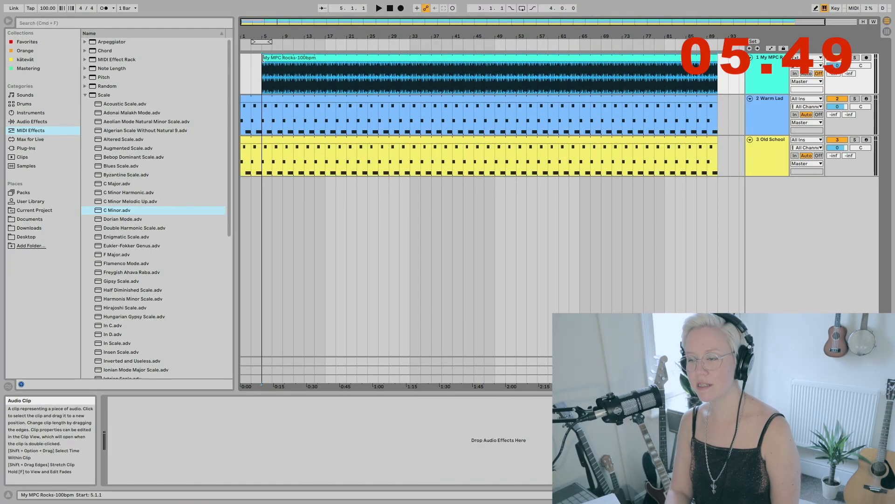
click(249, 99)
drag(250, 99, 286, 99)
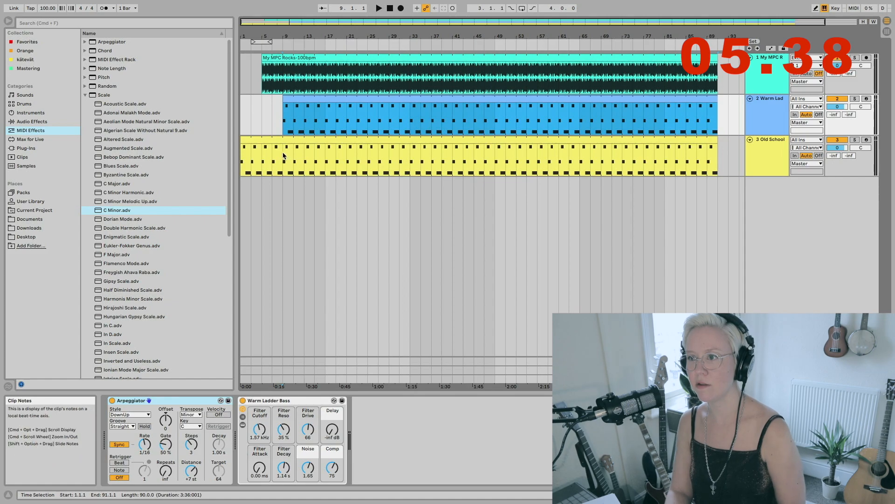
- Play the arrangement from bar 1 and lower the bass track's volume to -8.6 dB
click(242, 119)
key(space)
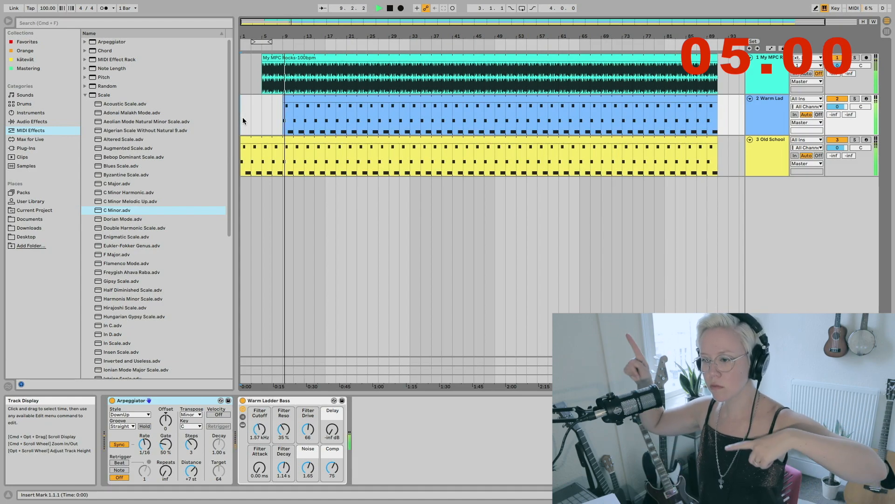
key(Tab)
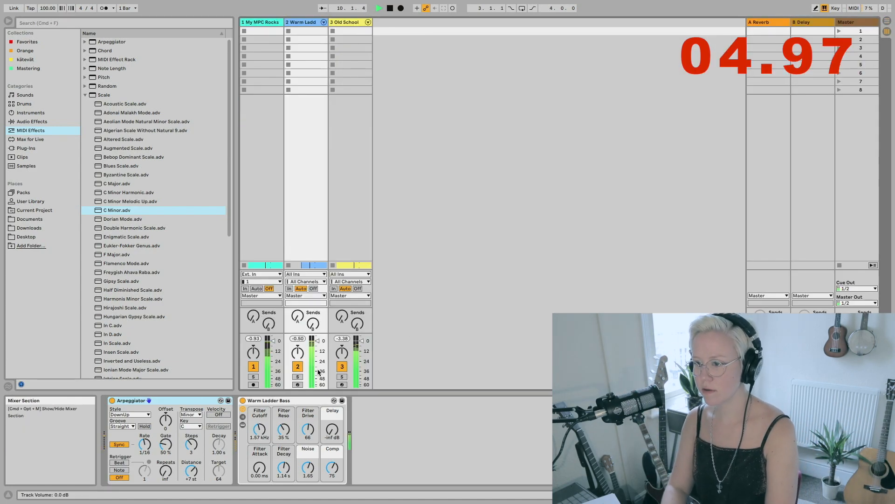
key(Tab)
key(space)
click(273, 114)
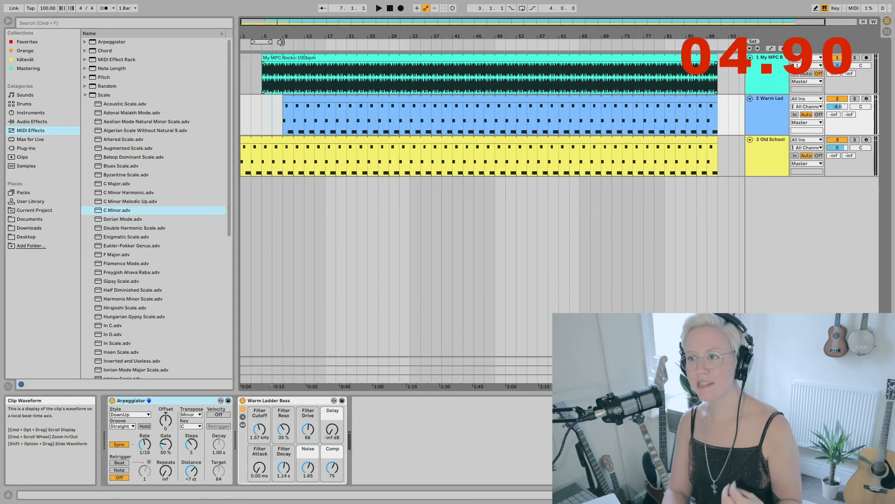
- Add an "intro" locator at bar 1 and a "verse 1" locator at bar 9
click(241, 46)
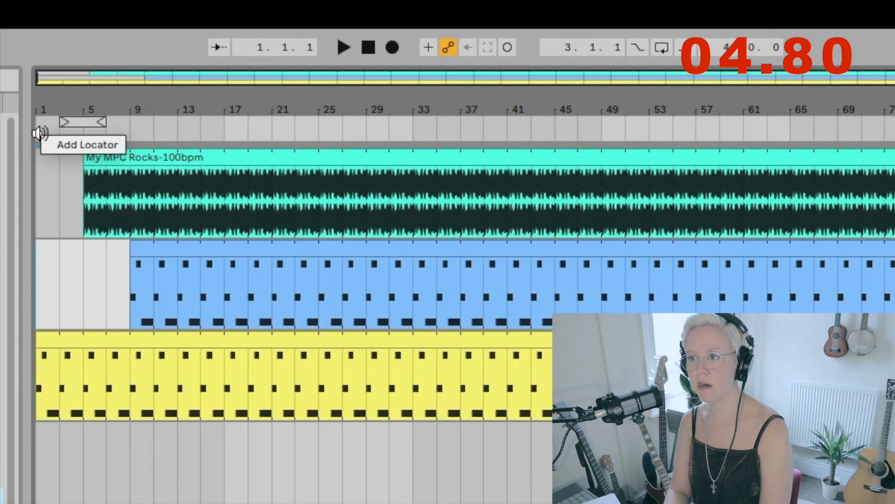
click(55, 141)
text(intro)
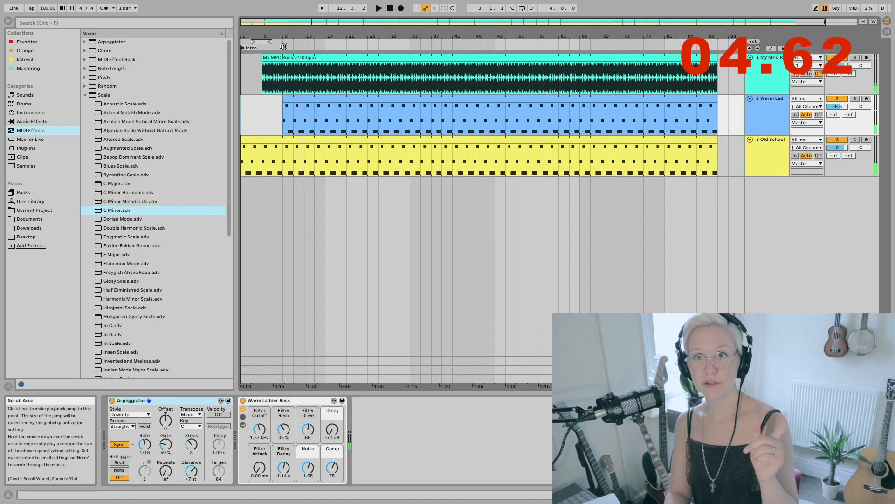
right_click(283, 46)
- Clear the bass between bars 25 and 41 and label the sections with chorus 1, verse 2 and chorus 2 locators
click(328, 122)
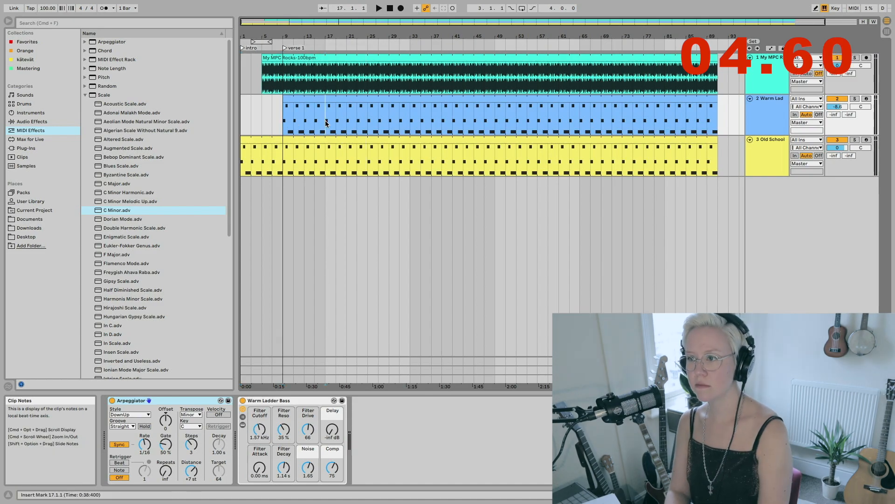
drag(368, 124, 411, 127)
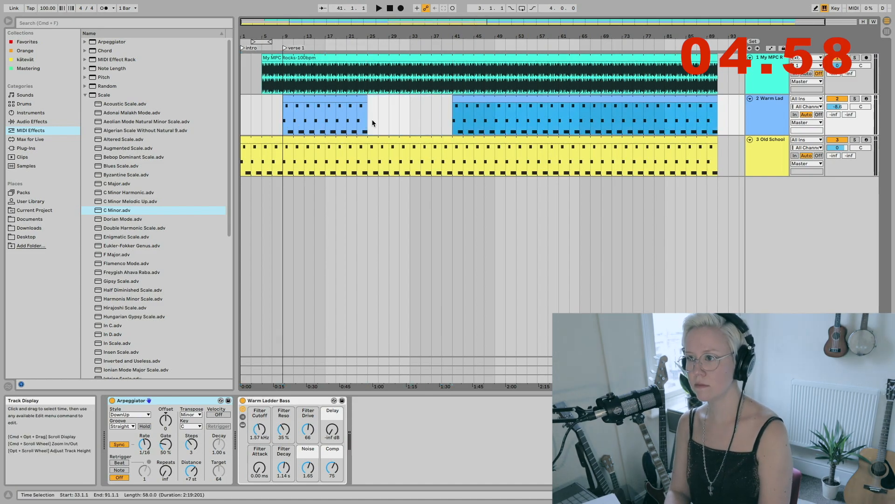
scroll(290, 83, right, 2)
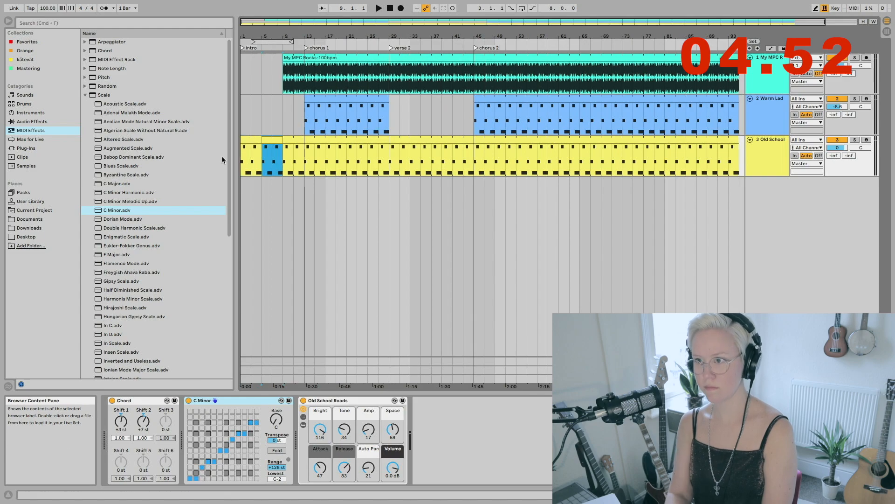
- Duplicate the time before chorus 1 until that section starts at bar 25, and add a "verse 1" locator at bar 5
mouse_move(283, 158)
mouse_down()
mouse_move(241, 158)
mouse_move(282, 157)
mouse_up()
key(super+shift+d)
key(super+shift+d)
click(263, 158)
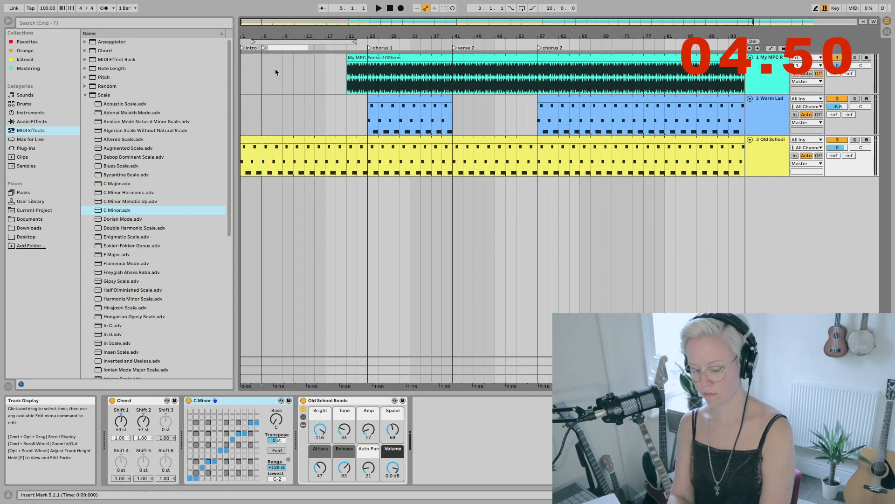
scroll(275, 72, right, 5)
click(268, 158)
- Split the drum clip and delete its section from bar 73 to bar 89
click(523, 124)
drag(523, 80, 598, 80)
click(523, 76)
key(super+e)
drag(523, 76, 602, 78)
key(Delete)
- Add c-part and chorus 3 locators, and shorten verse 1 by four bars with the drums entering at bar 13
right_click(523, 46)
click(540, 69)
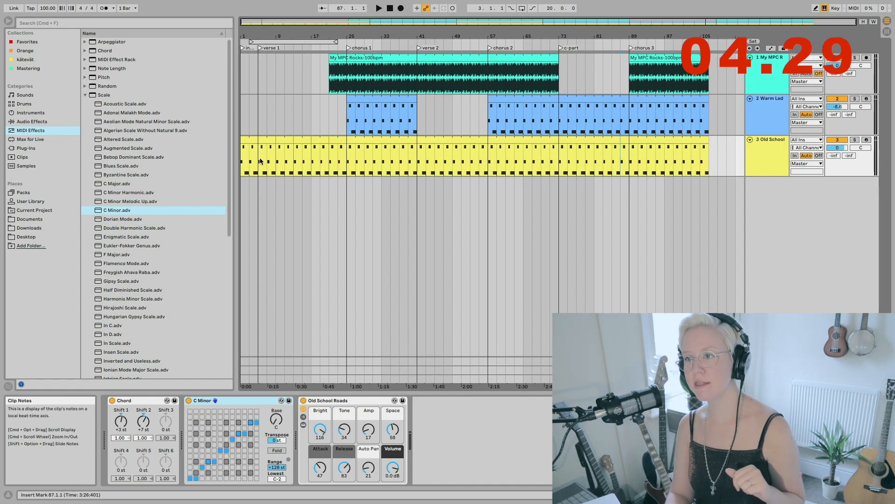
drag(254, 162, 245, 159)
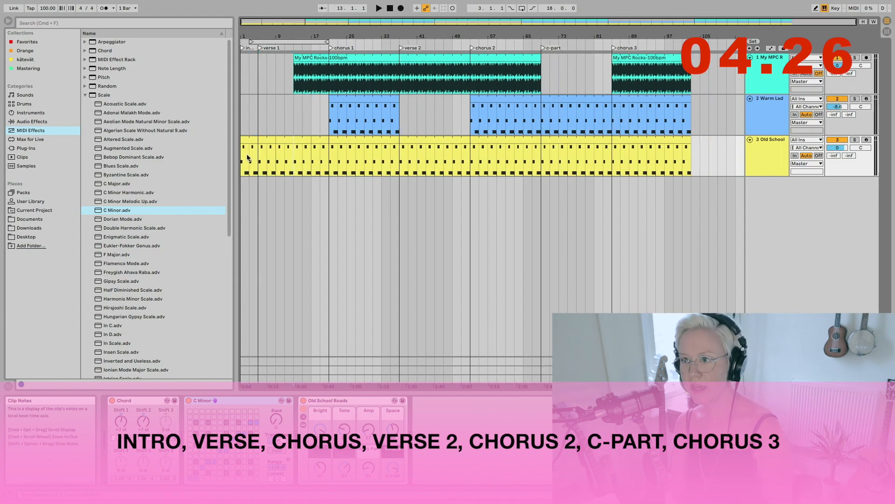
- Split the keys clip at bars 21 and 37 to isolate the chorus 1 section
drag(328, 155, 381, 159)
click(422, 163)
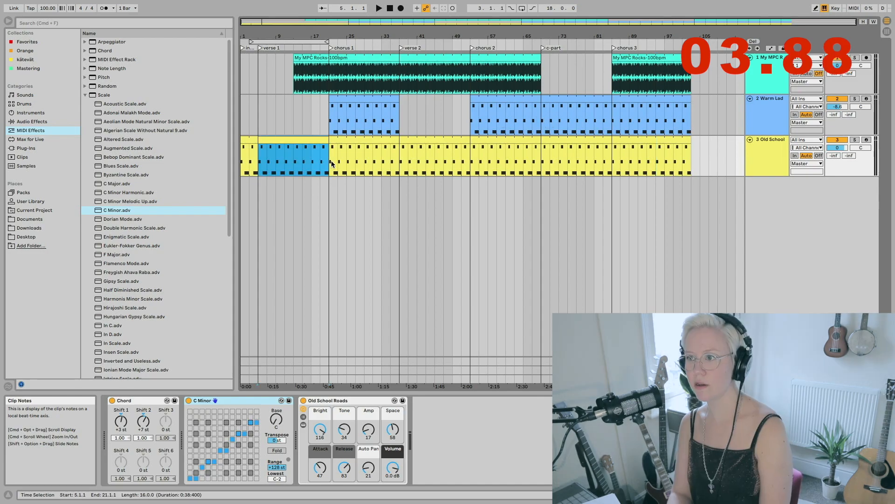
drag(329, 160, 407, 160)
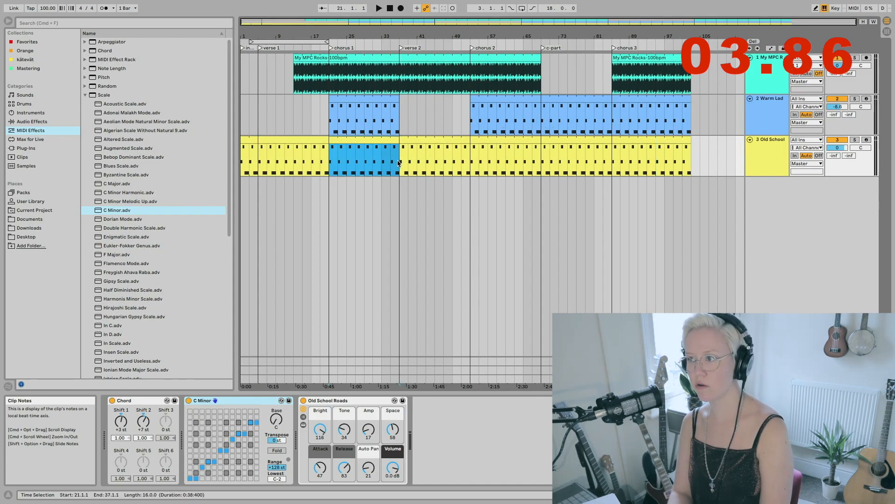
drag(397, 154, 325, 107)
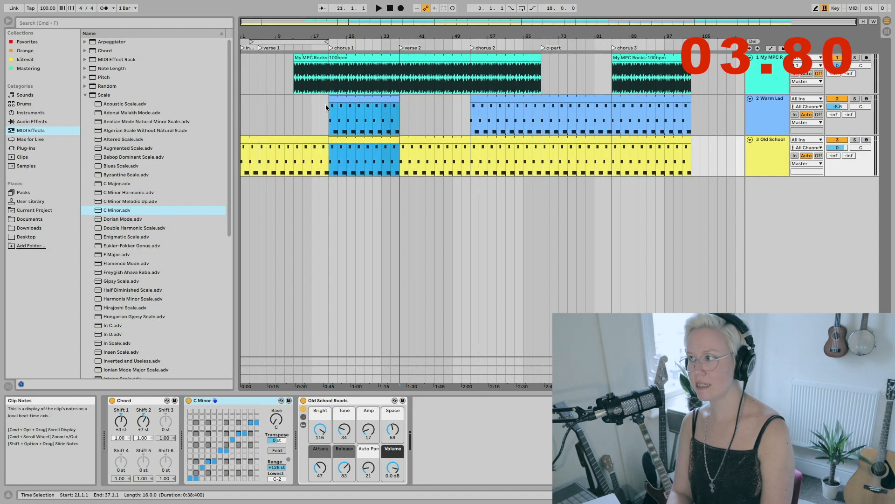
click(357, 148)
- Invert the notes of the chorus 1 clips on the bass and keys tracks and play the result from bar 21
double_click(363, 99)
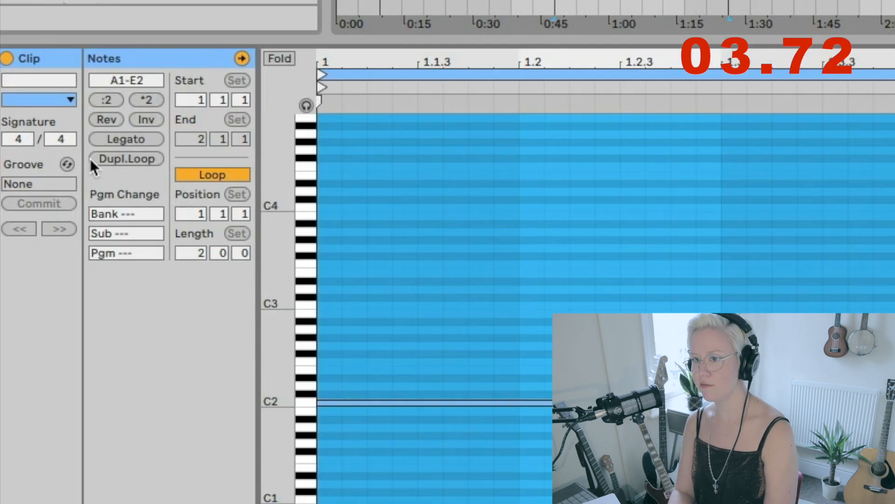
click(150, 120)
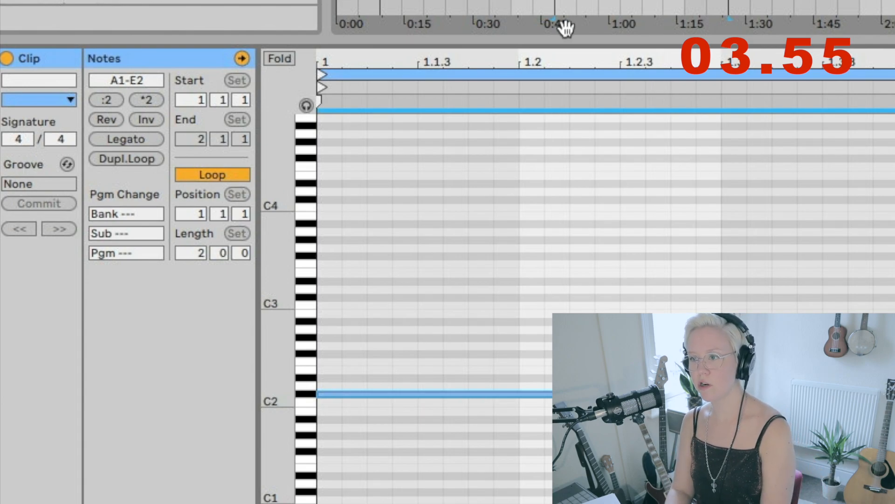
double_click(330, 105)
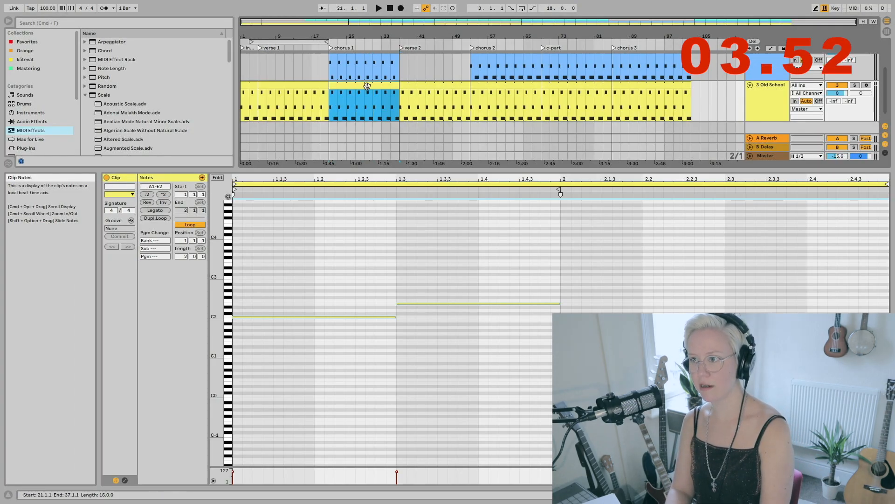
double_click(356, 86)
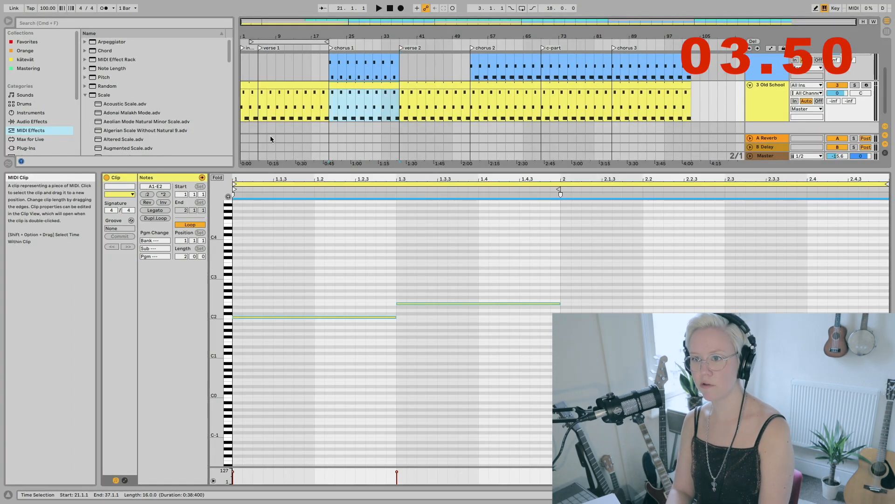
click(164, 204)
click(329, 112)
key(space)
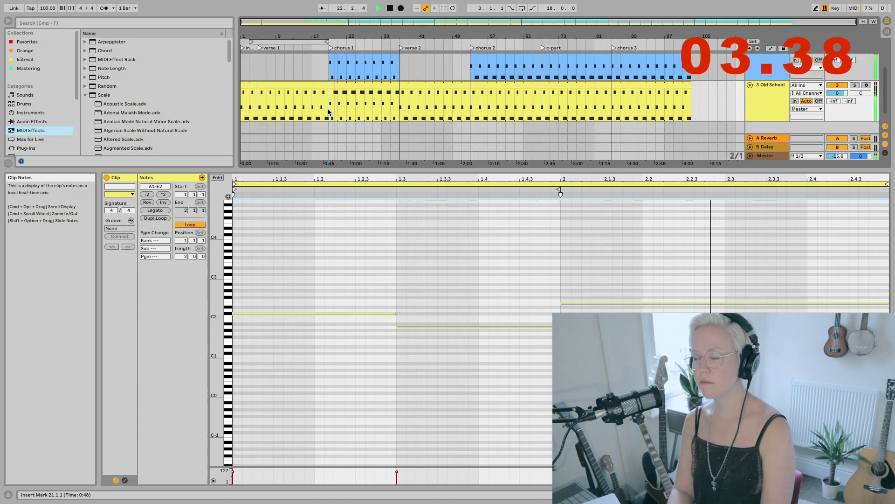
key(space)
- Split off the c-part from bar 69 to 85 on the bass and keys tracks and reverse the notes of both clips
scroll(330, 112, up, 1)
drag(612, 104, 542, 66)
scroll(548, 70, up, 1)
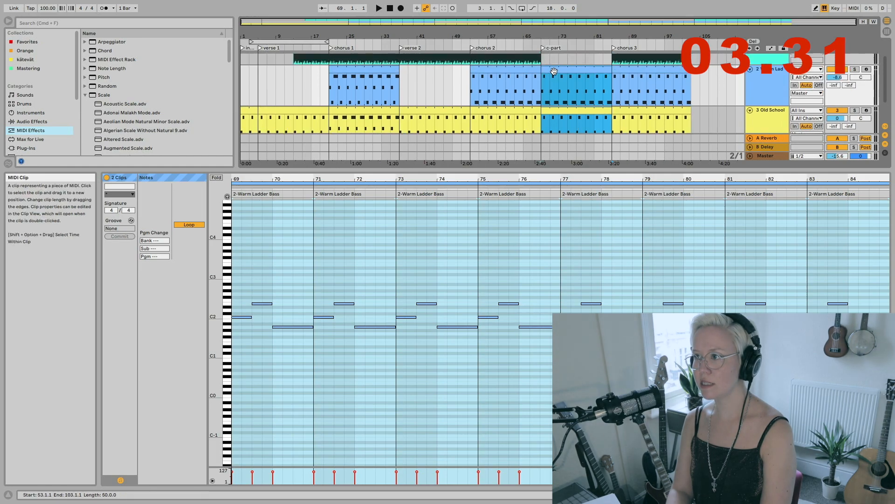
click(562, 68)
drag(612, 87, 541, 89)
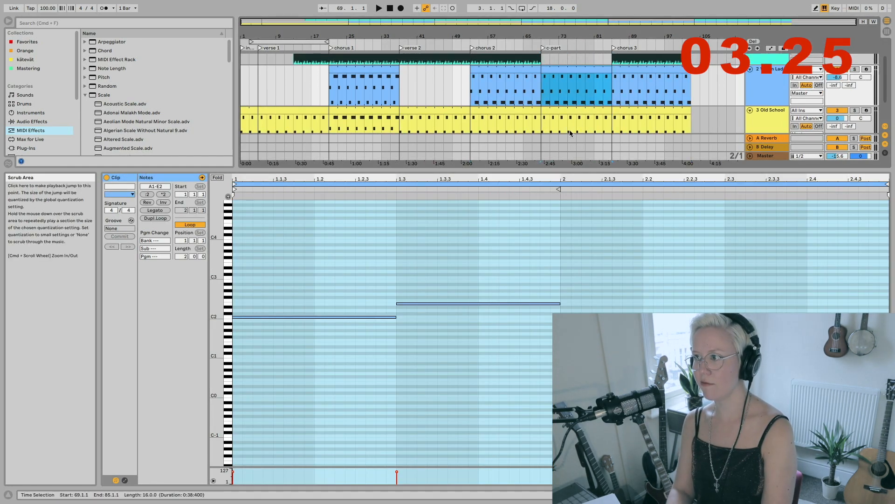
click(566, 68)
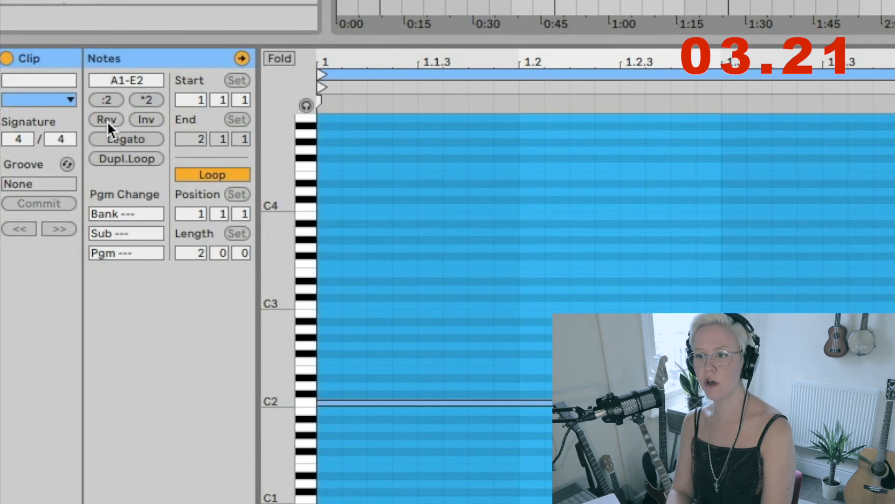
click(106, 122)
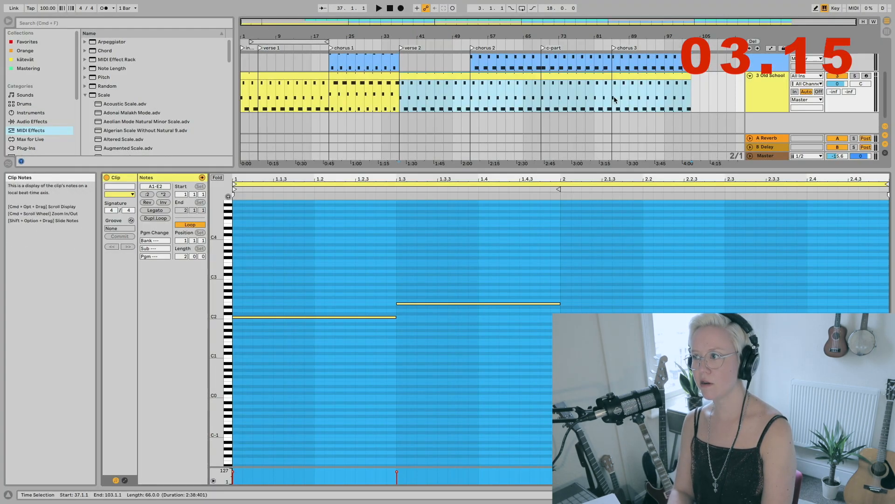
drag(613, 97, 544, 96)
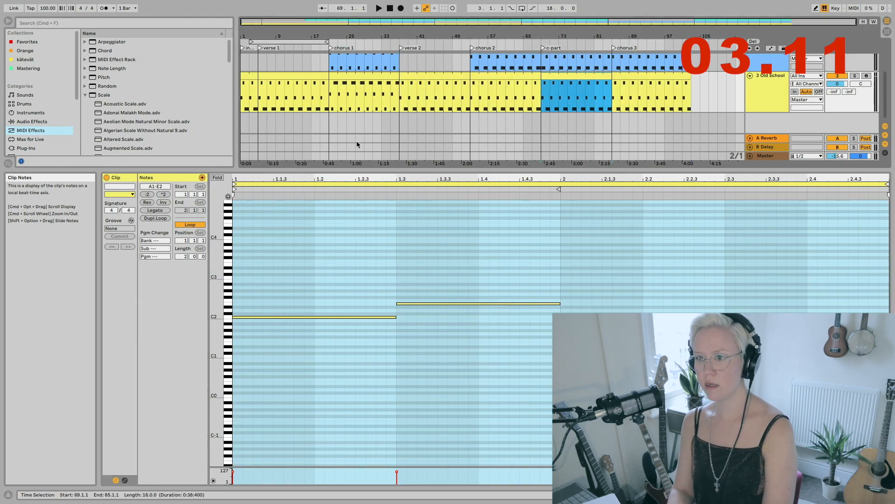
click(147, 202)
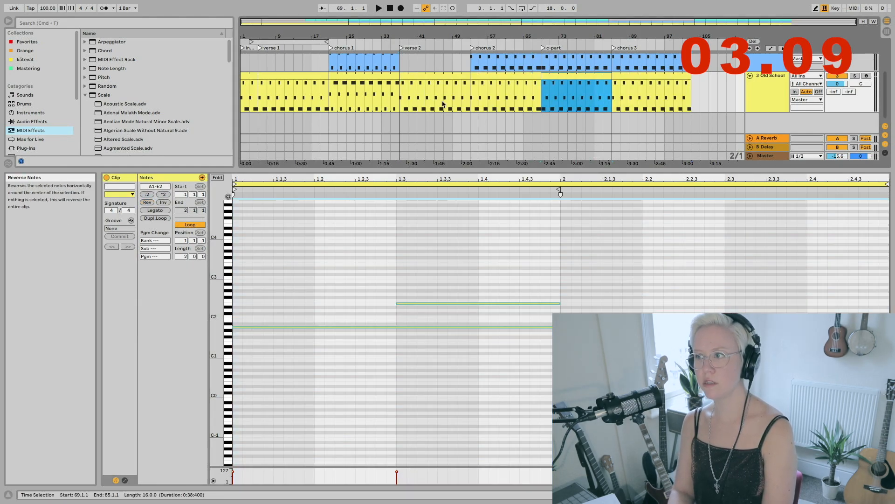
- Play the c-part from bar 69 to hear the reversed notes
click(541, 100)
key(space)
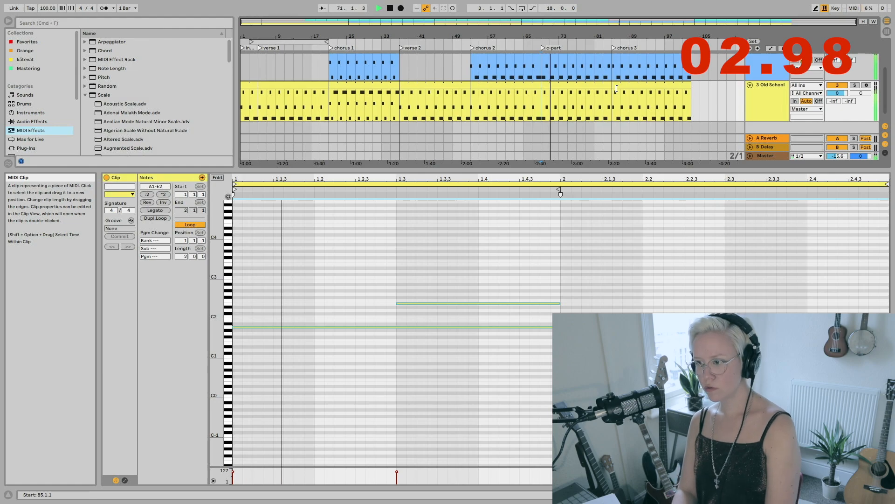
key(space)
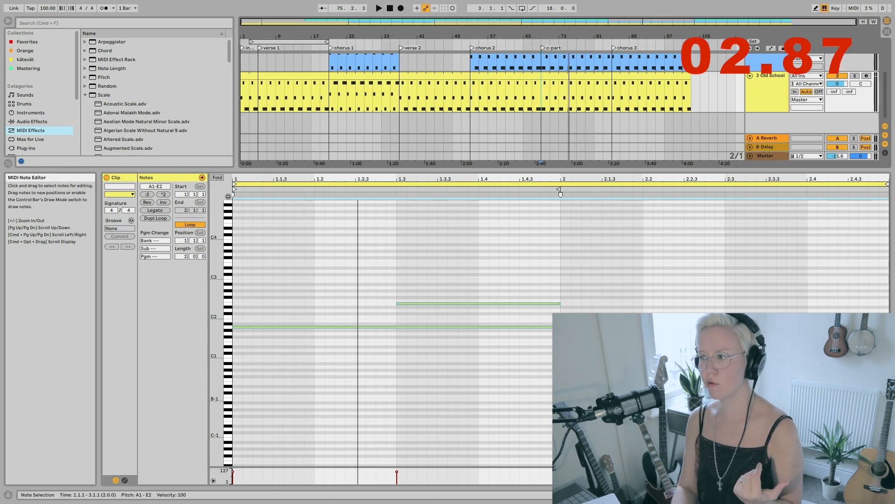
- Copy the chorus 1 bass and keys clips from bars 21 to 37 over the chorus 2 and chorus 3 sections
click(613, 173)
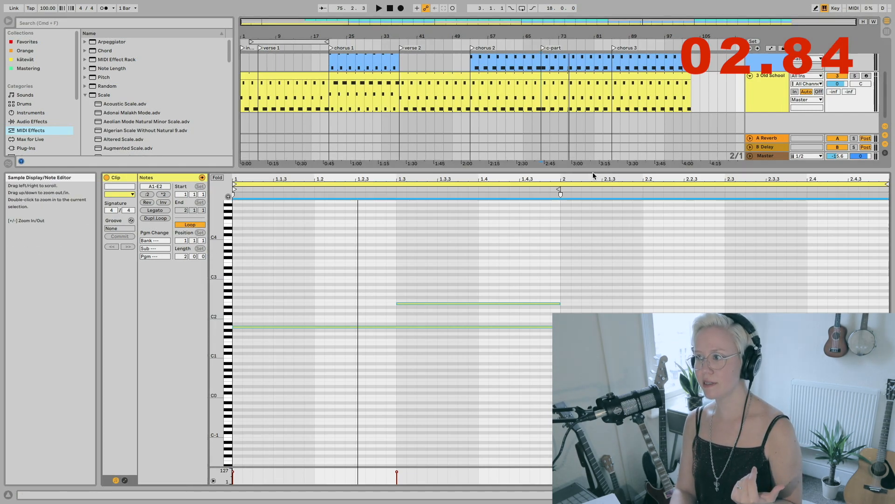
drag(593, 173, 593, 373)
click(614, 170)
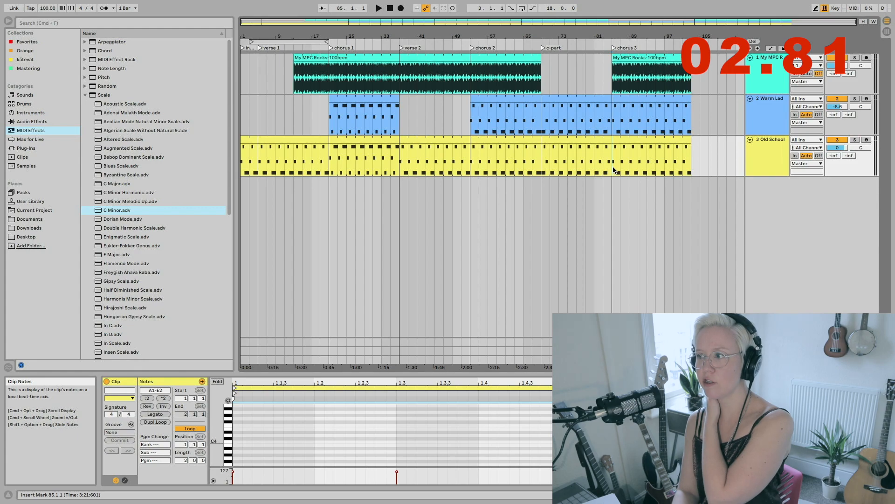
drag(404, 164, 333, 111)
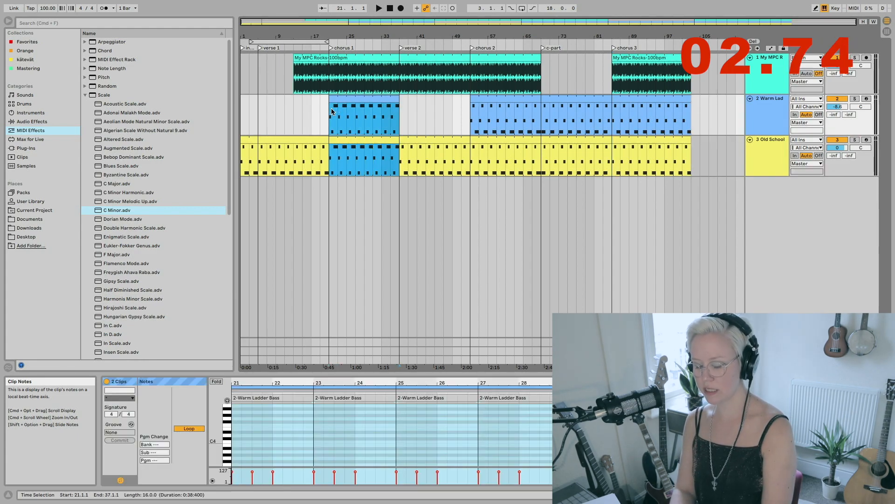
drag(474, 110, 543, 171)
key(super+v)
drag(614, 122, 683, 27)
key(super+v)
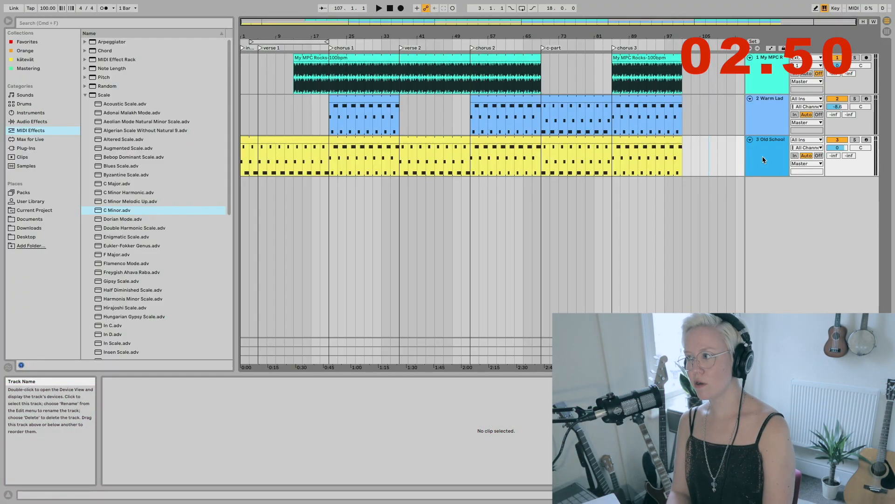
- Duplicate the Old School keys track and solo the copy, playing it from bar 53
right_click(764, 160)
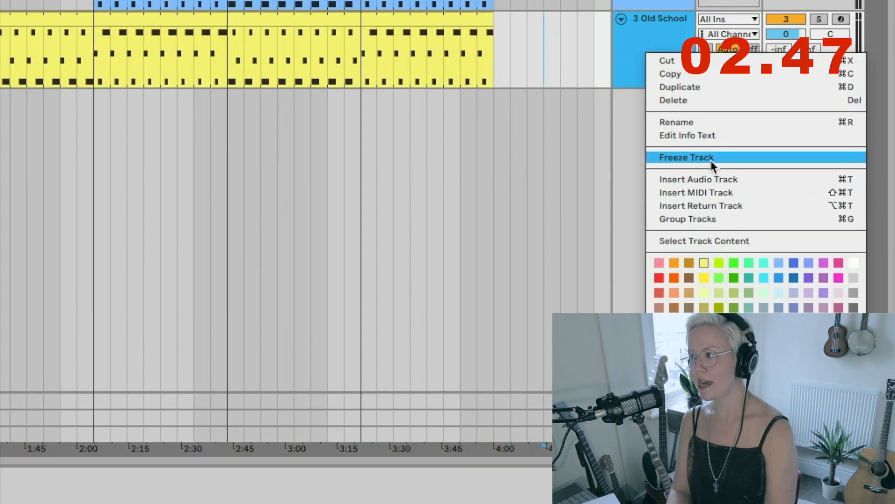
click(680, 87)
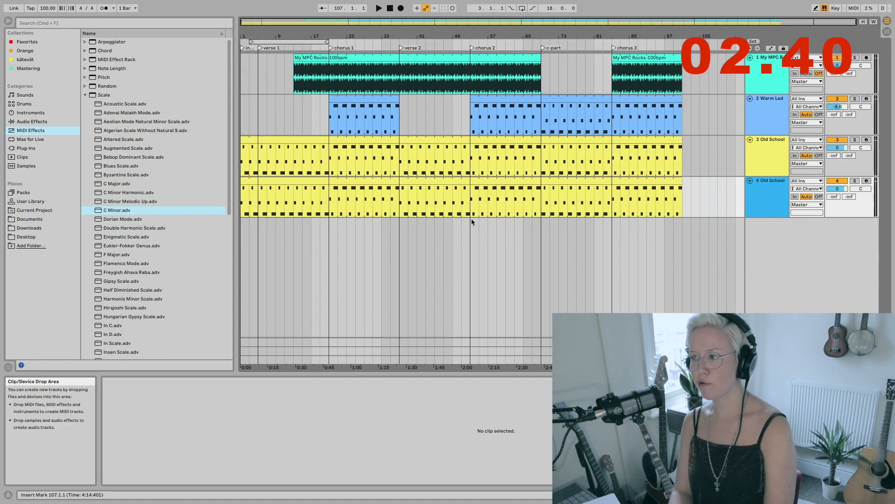
click(468, 205)
key(space)
click(855, 180)
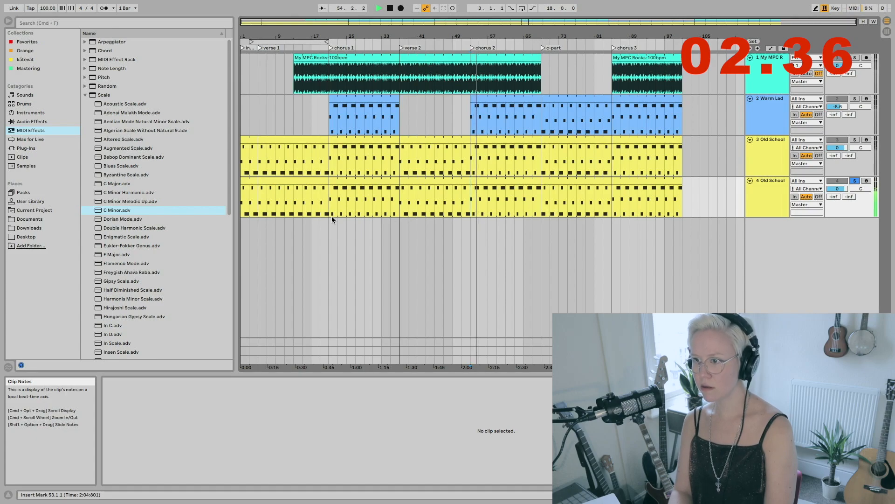
key(space)
- Delete everything on the duplicated keys track except the chorus 1 section from bar 21 to 37
drag(691, 201, 302, 194)
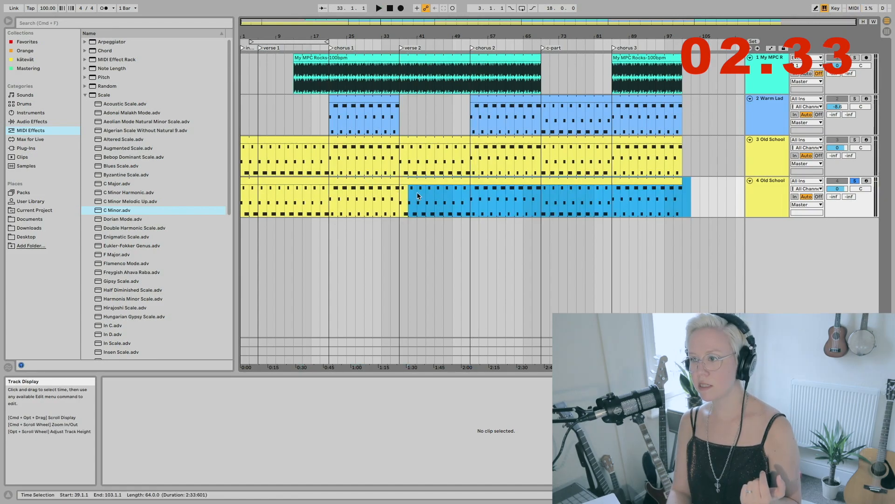
key(Delete)
drag(329, 202, 209, 199)
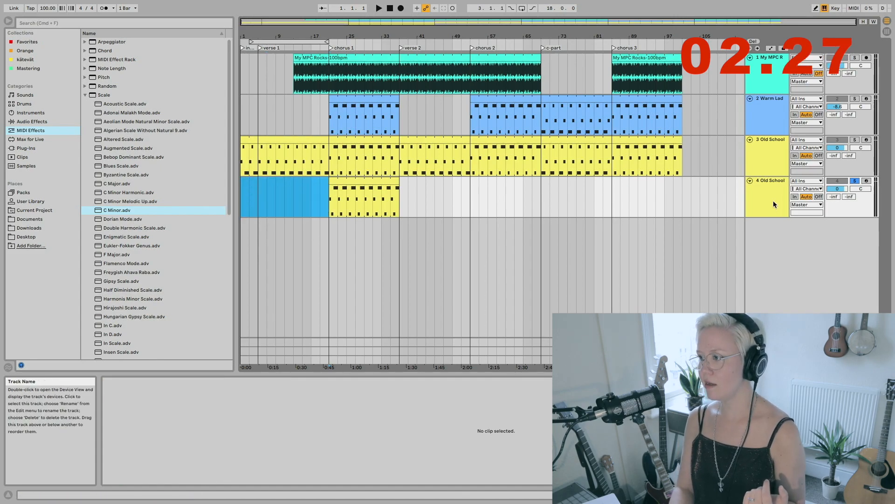
- Freeze the duplicated keys track and flatten it to audio
right_click(775, 200)
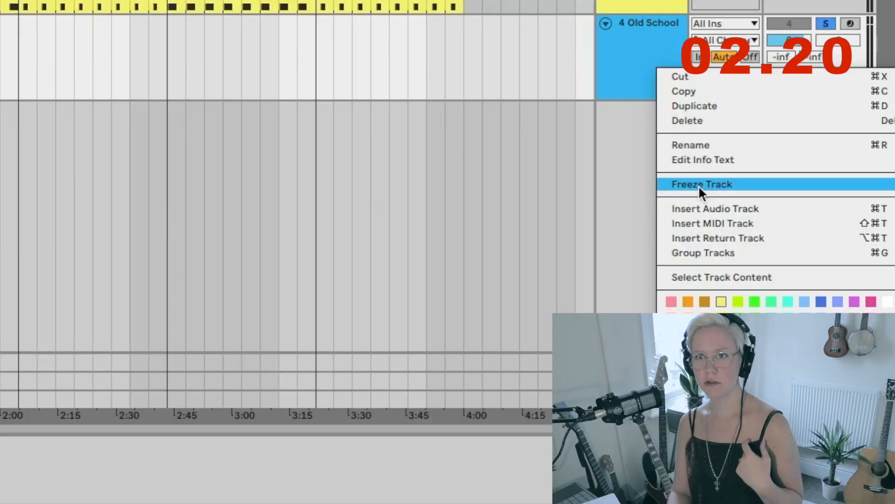
click(699, 185)
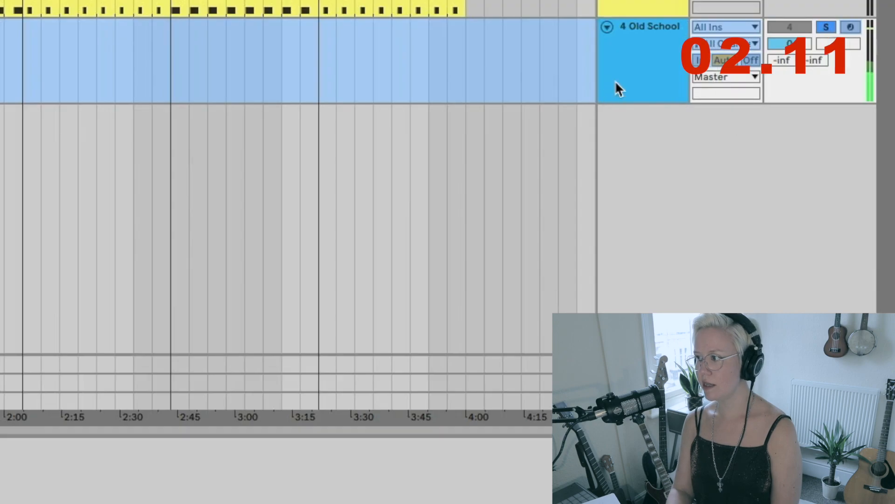
right_click(762, 198)
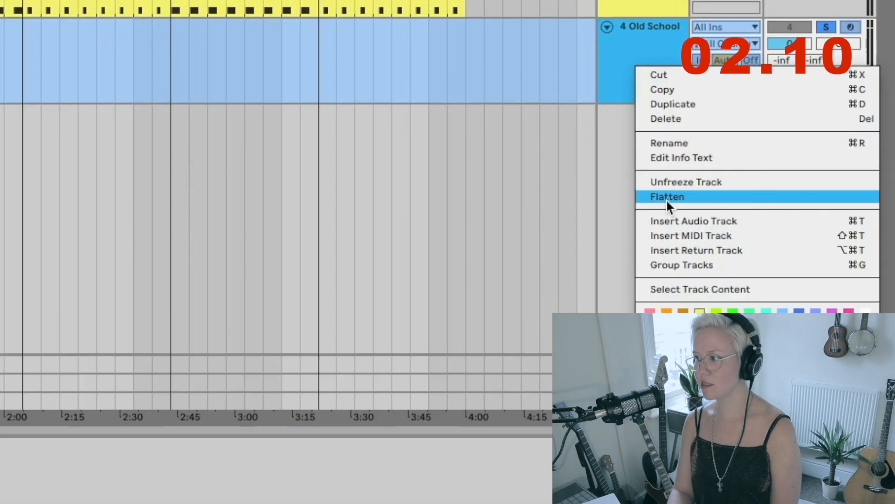
click(668, 197)
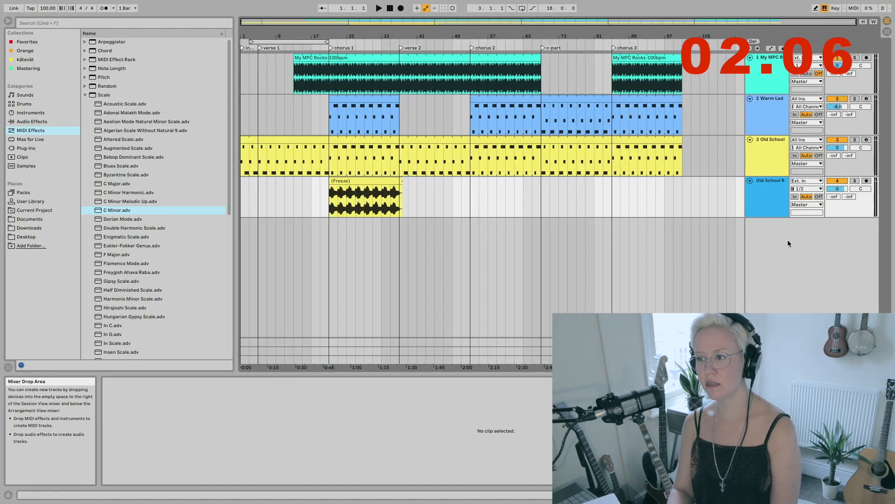
- Halve the frozen chorus 1 clip's segment BPM twice to 25.00, reverse its sample and play the result
click(343, 196)
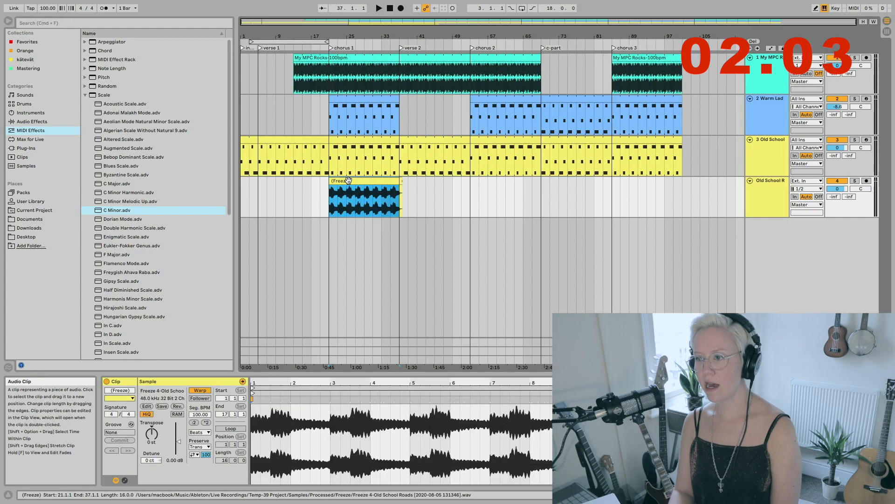
drag(206, 377, 223, 262)
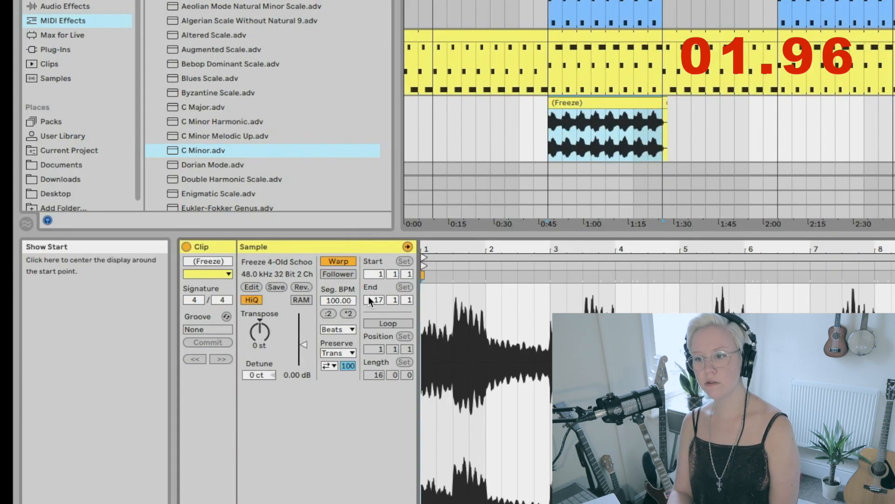
click(322, 315)
click(322, 314)
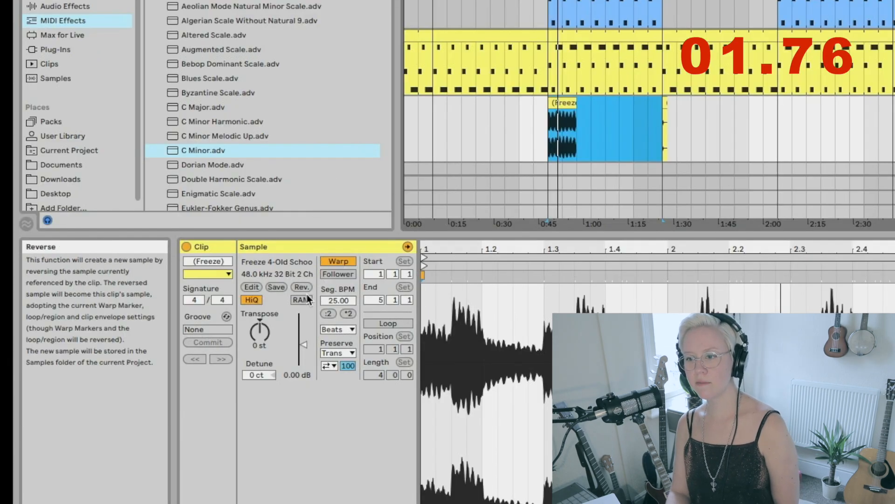
click(301, 288)
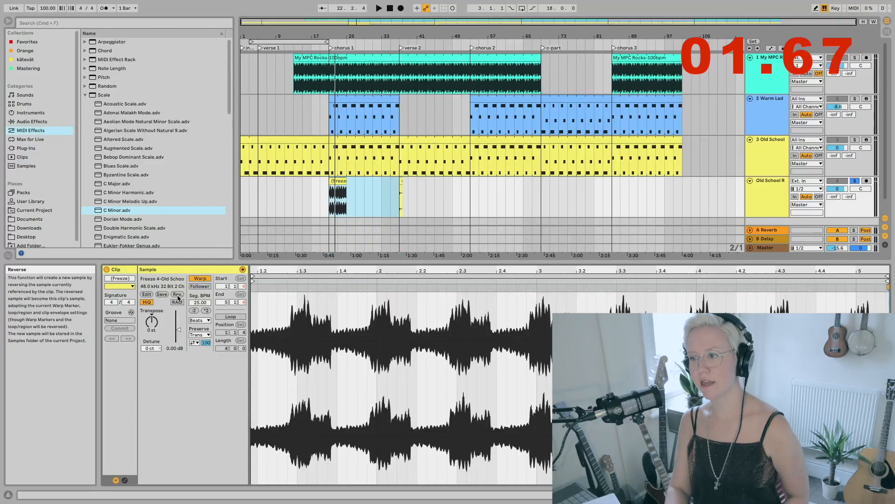
key(space)
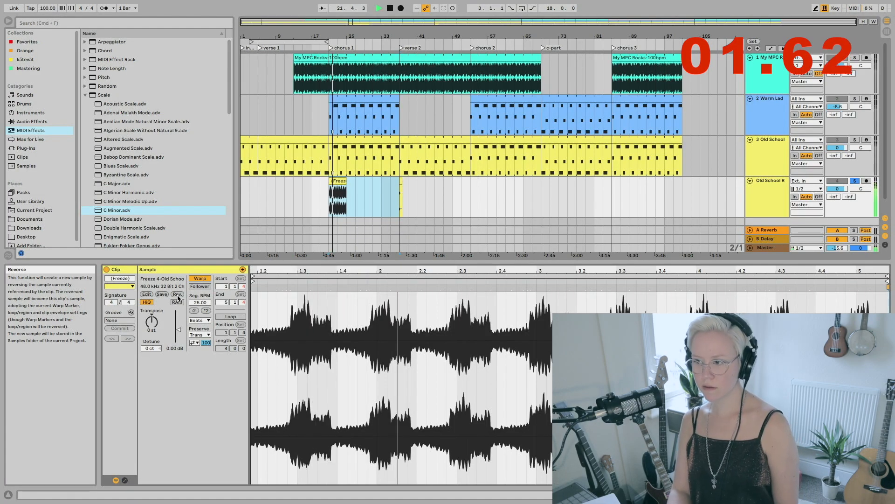
- Move the reversed clip to bar 1, raise its transposition and repeat it up to the c-part at bar 69
drag(561, 133, 411, 130)
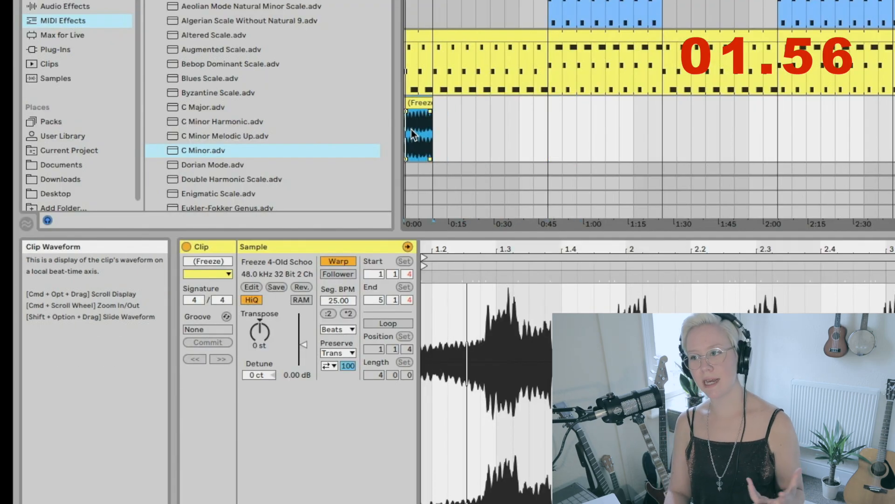
drag(261, 331, 260, 313)
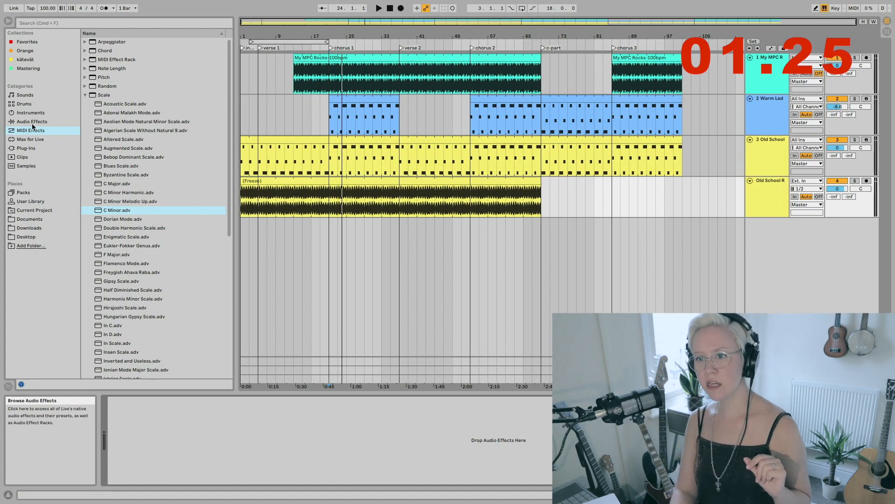
- Add a Beat Repeat effect to the flattened keys track and set its pitch decay to 10.3 %
click(32, 122)
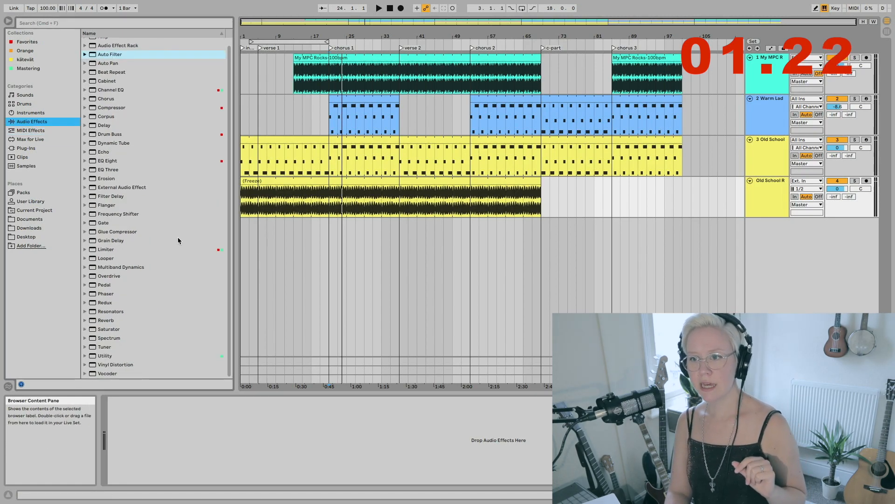
scroll(153, 140, down, 1)
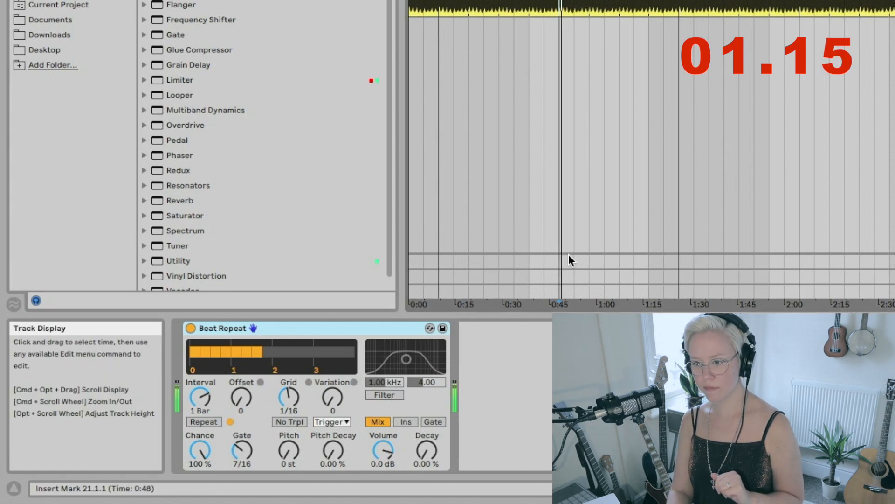
mouse_move(333, 450)
mouse_down()
mouse_move(333, 429)
mouse_move(333, 441)
mouse_up()
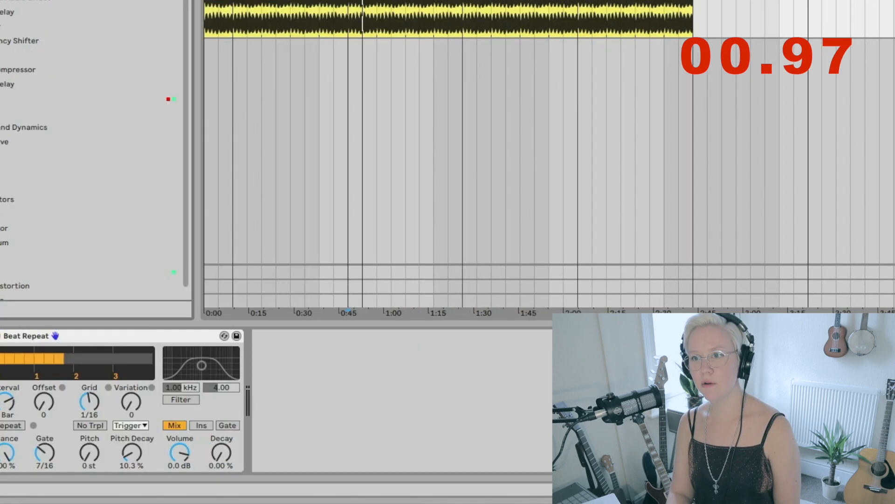
- Add Auto Pan after Beat Repeat with amount 65.9 %, rate about 0.15 Hz and shape 26.2 %
double_click(177, 1)
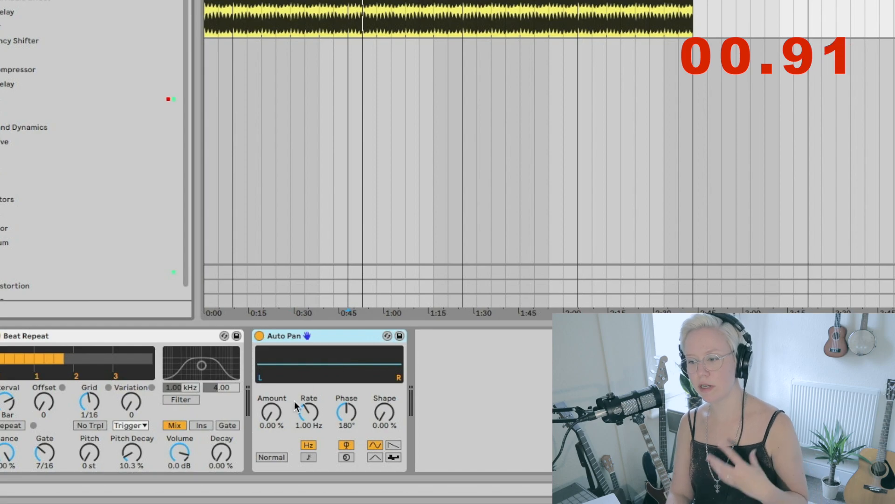
click(275, 409)
drag(275, 409, 275, 376)
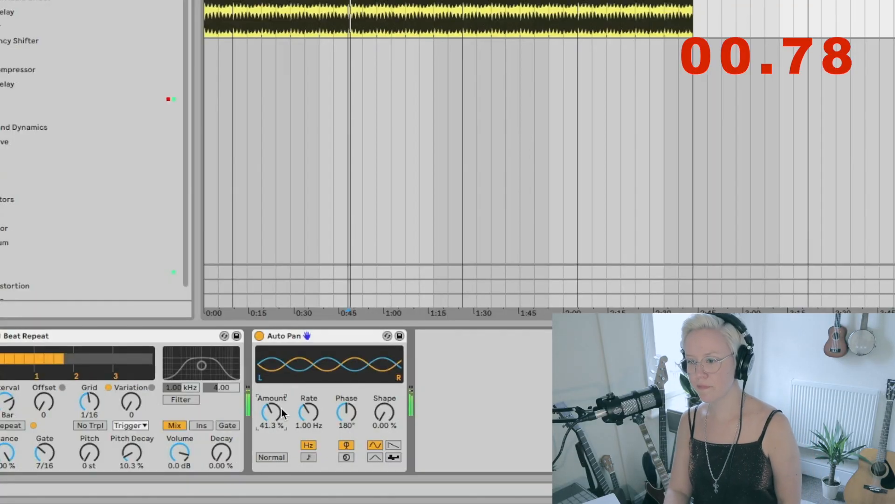
drag(308, 411, 308, 441)
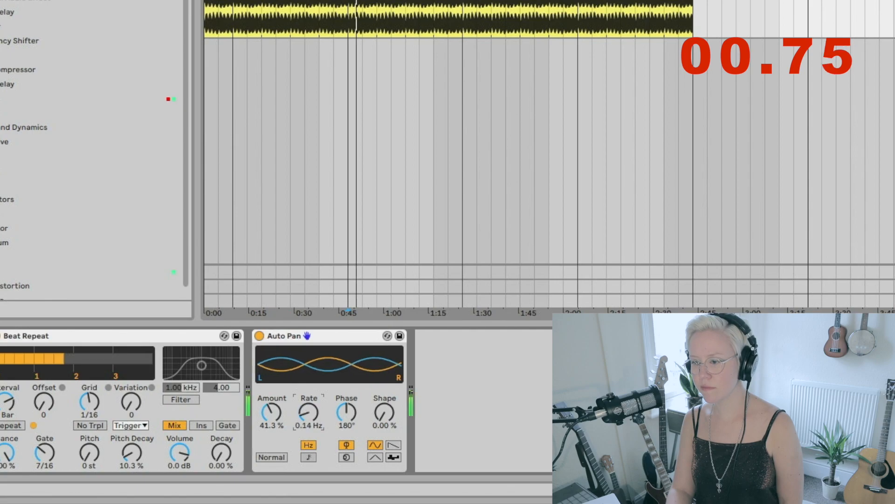
drag(384, 411, 384, 398)
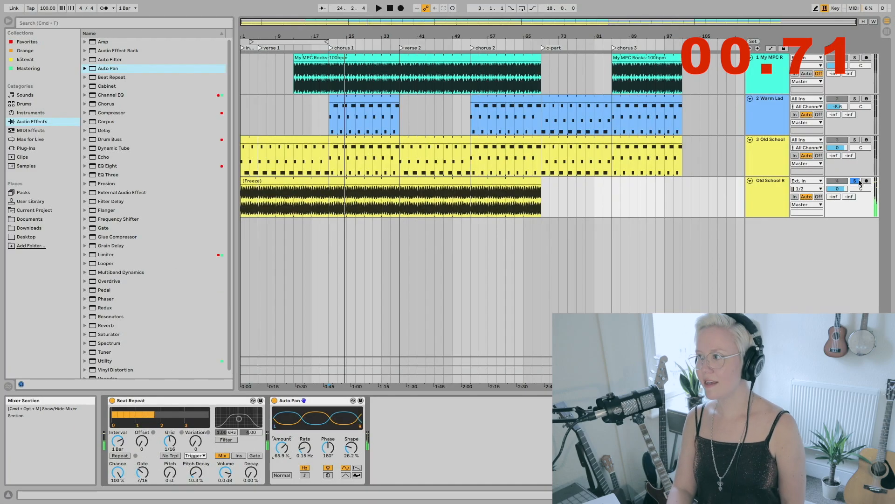